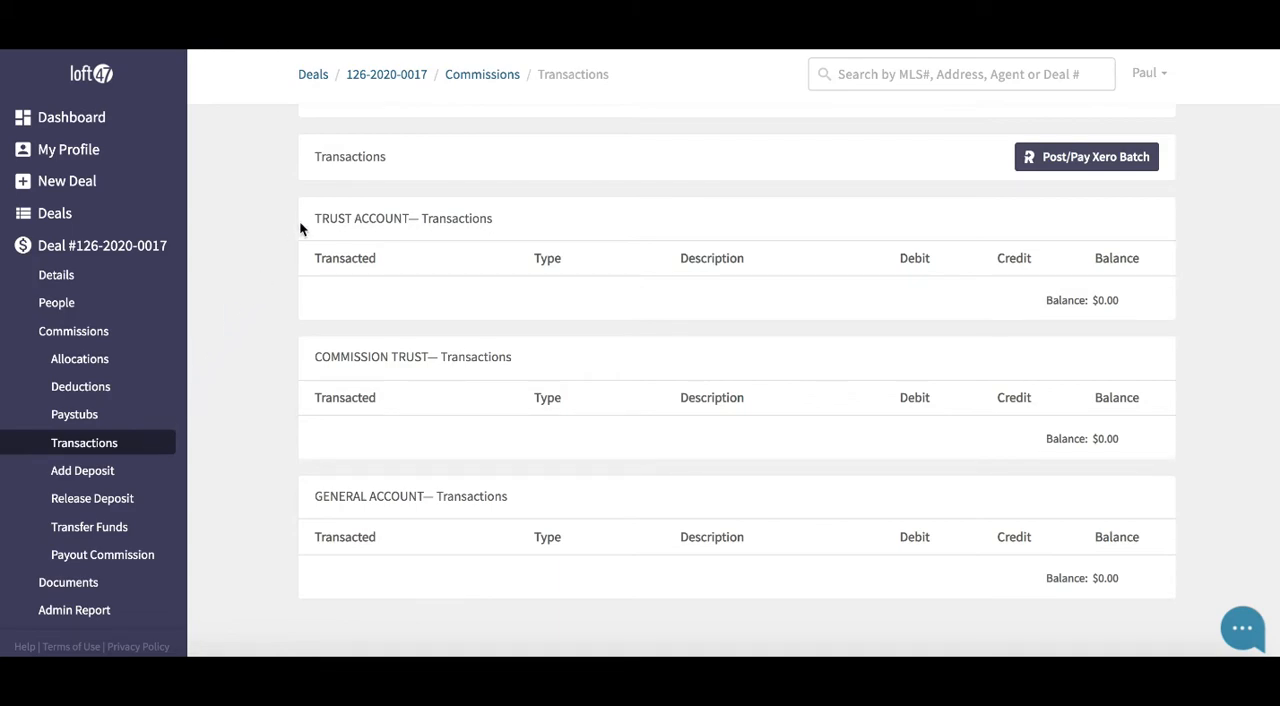
Examine the deal's Trust Account, Commission Trust and General Account transaction ledgers and the balance of each
{"action": "left_click_drag", "start_coordinate": [321, 218], "coordinate": [409, 215]}
{"action": "left_click_drag", "start_coordinate": [316, 356], "coordinate": [430, 364]}
{"action": "left_click_drag", "start_coordinate": [315, 497], "coordinate": [424, 495]}
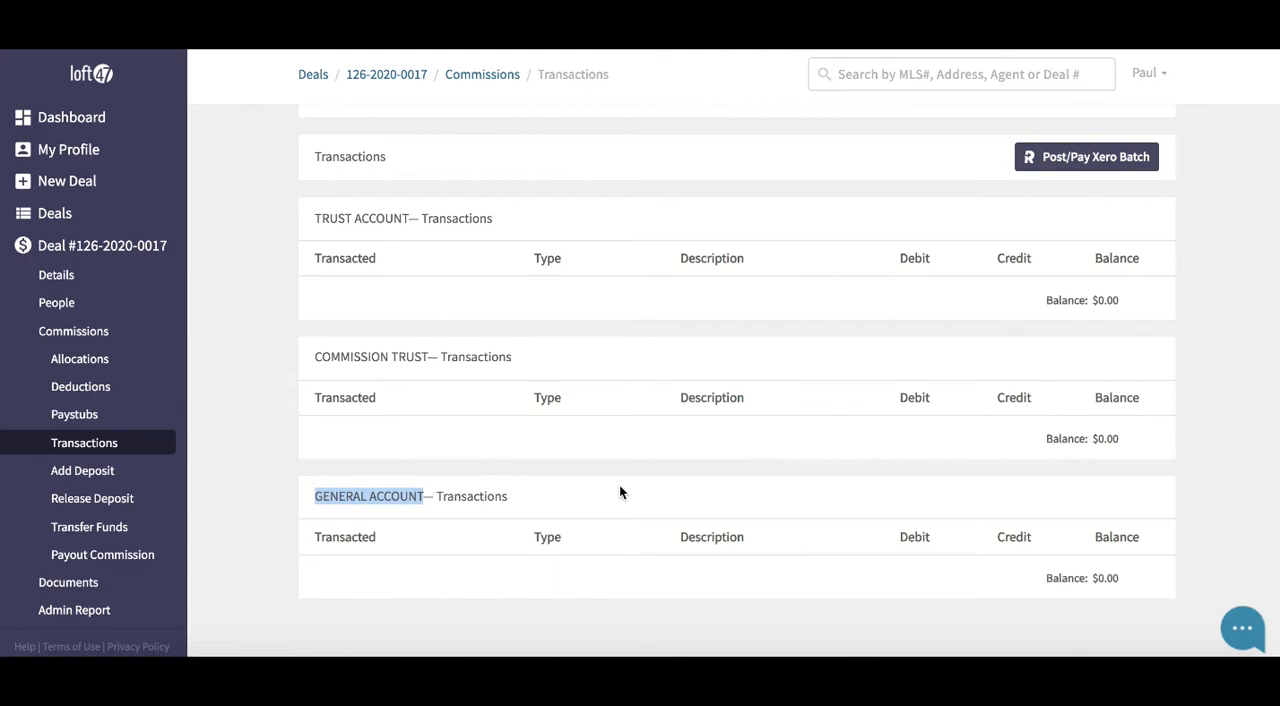
{"action": "left_click", "coordinate": [274, 372]}
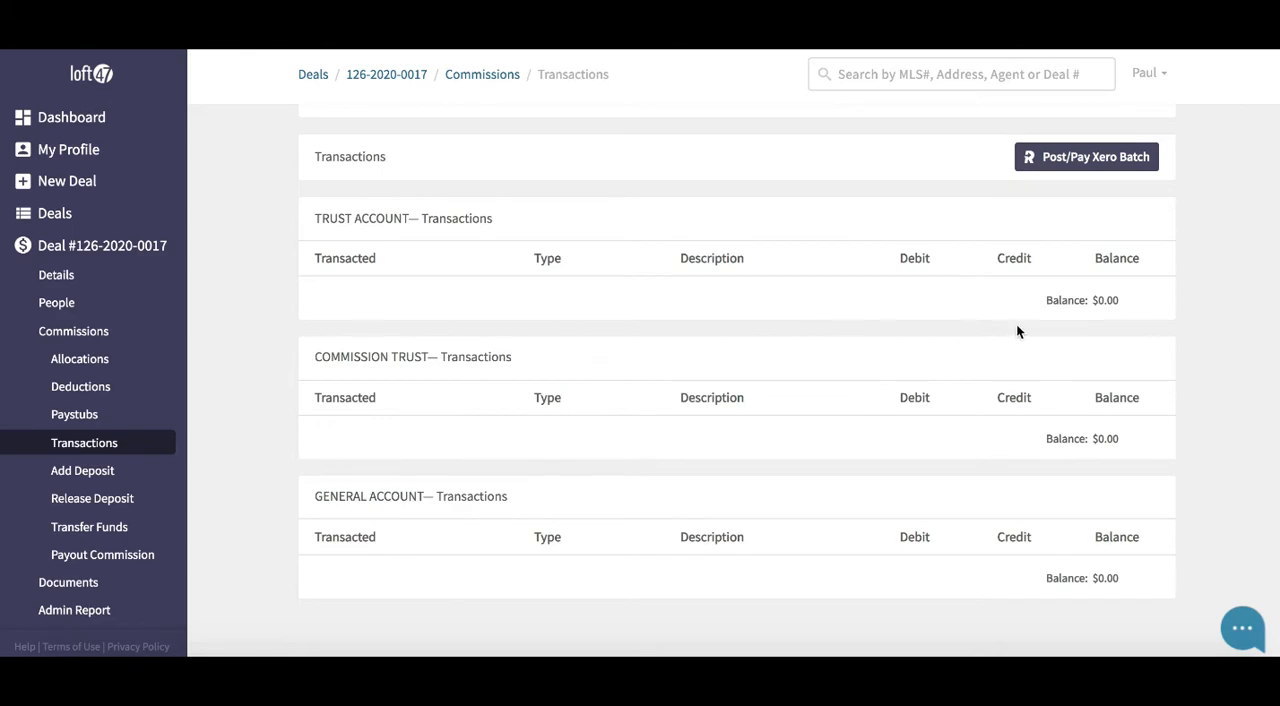
{"action": "left_click_drag", "start_coordinate": [1103, 308], "coordinate": [1041, 300]}
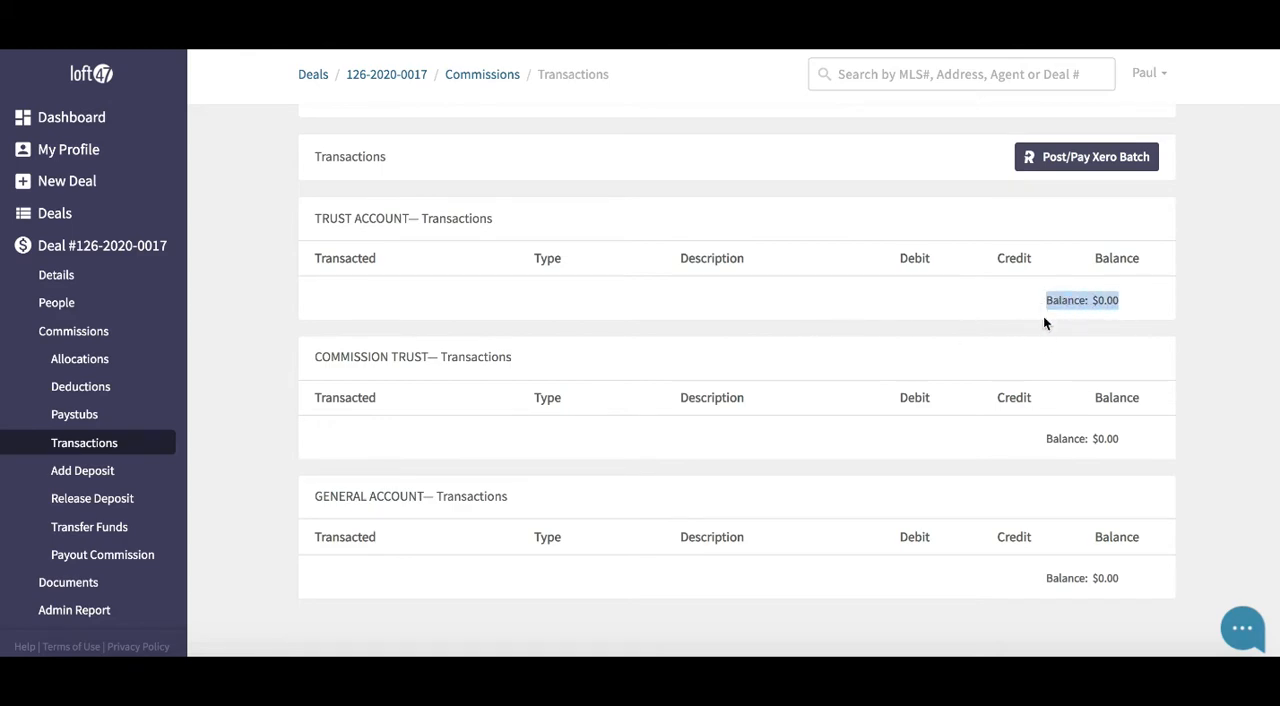
{"action": "left_click_drag", "start_coordinate": [1125, 436], "coordinate": [1040, 440]}
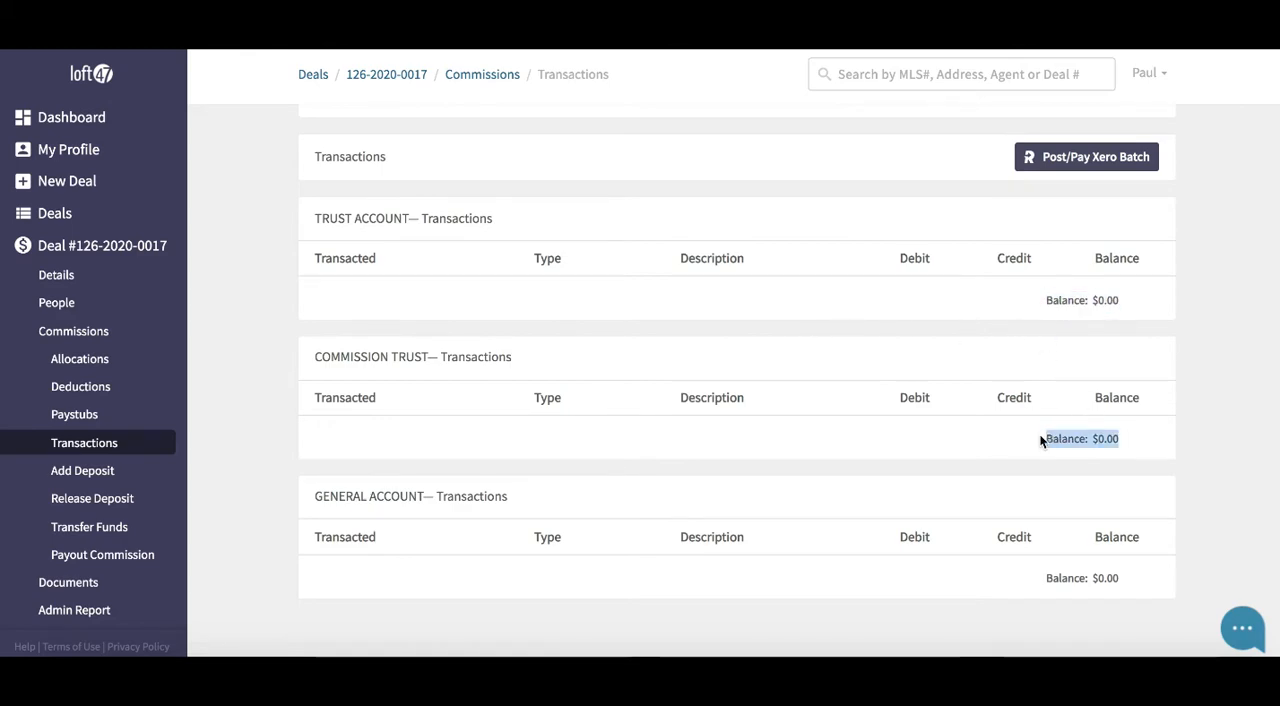
{"action": "left_click", "coordinate": [1121, 578]}
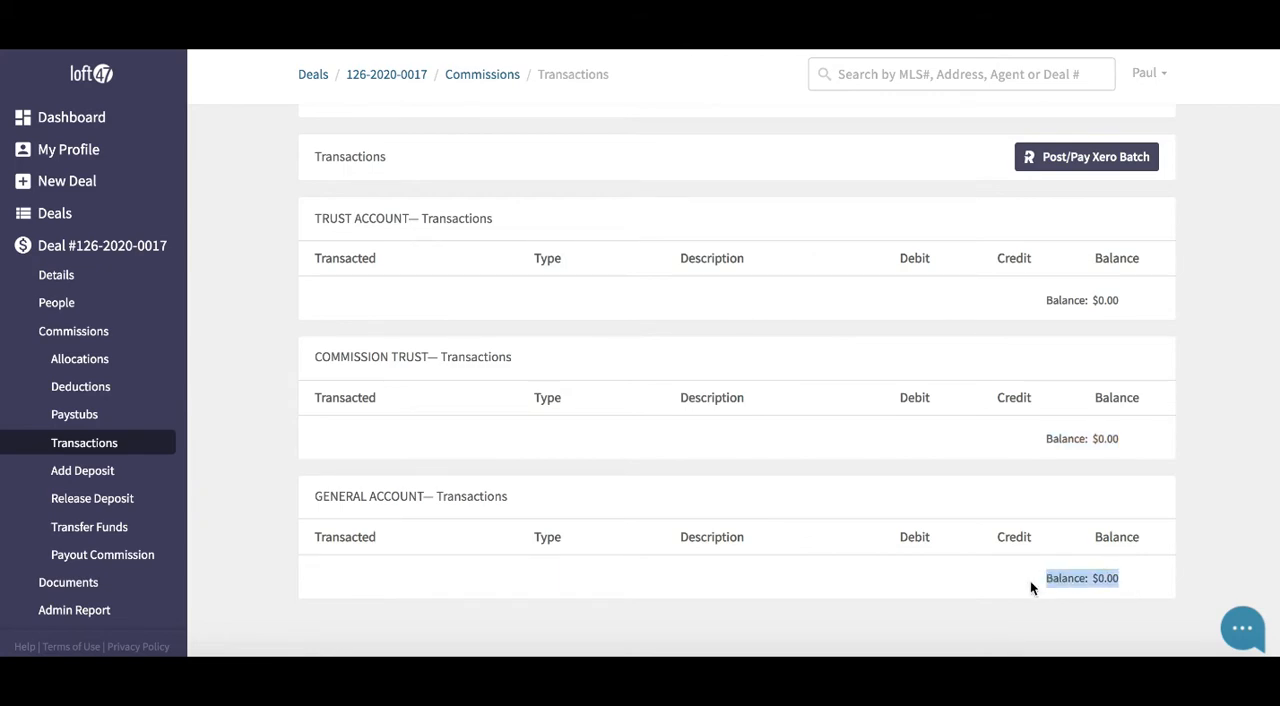
{"action": "left_click", "coordinate": [247, 500]}
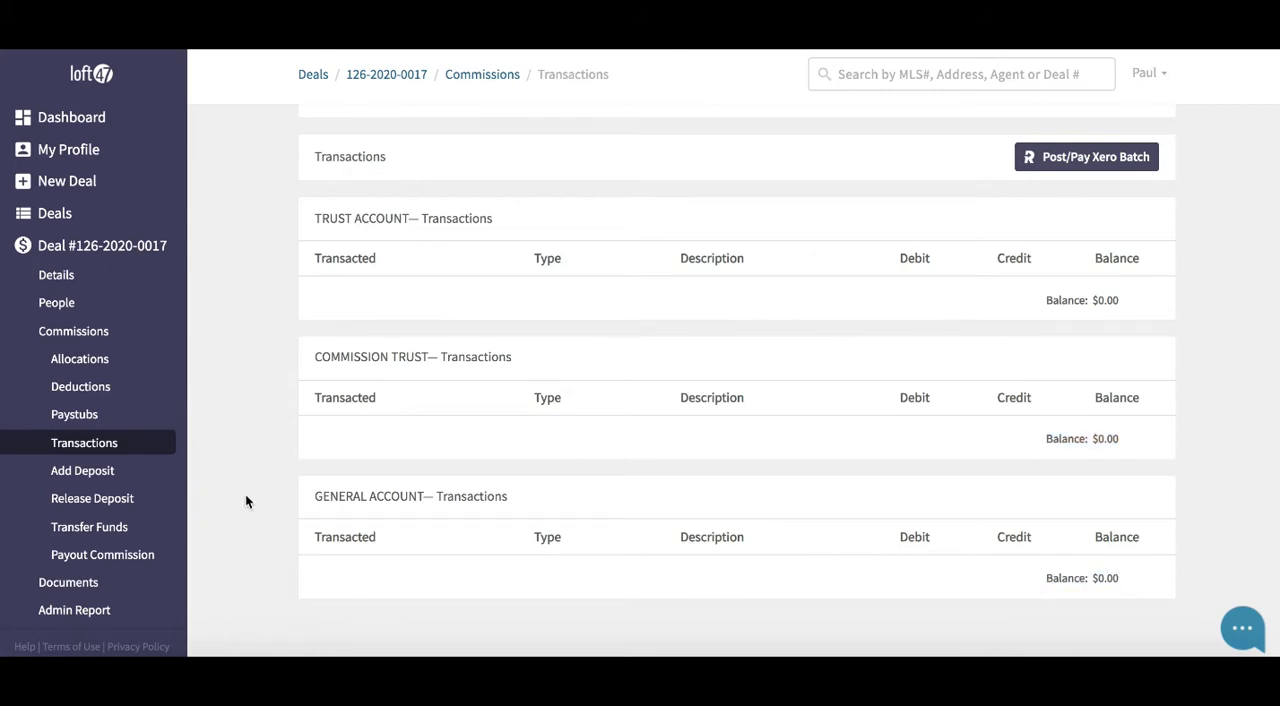
Start a new deposit for the deal with an amount of 5000.00 into the TRUST ACCOUNT
{"action": "left_click", "coordinate": [127, 478]}
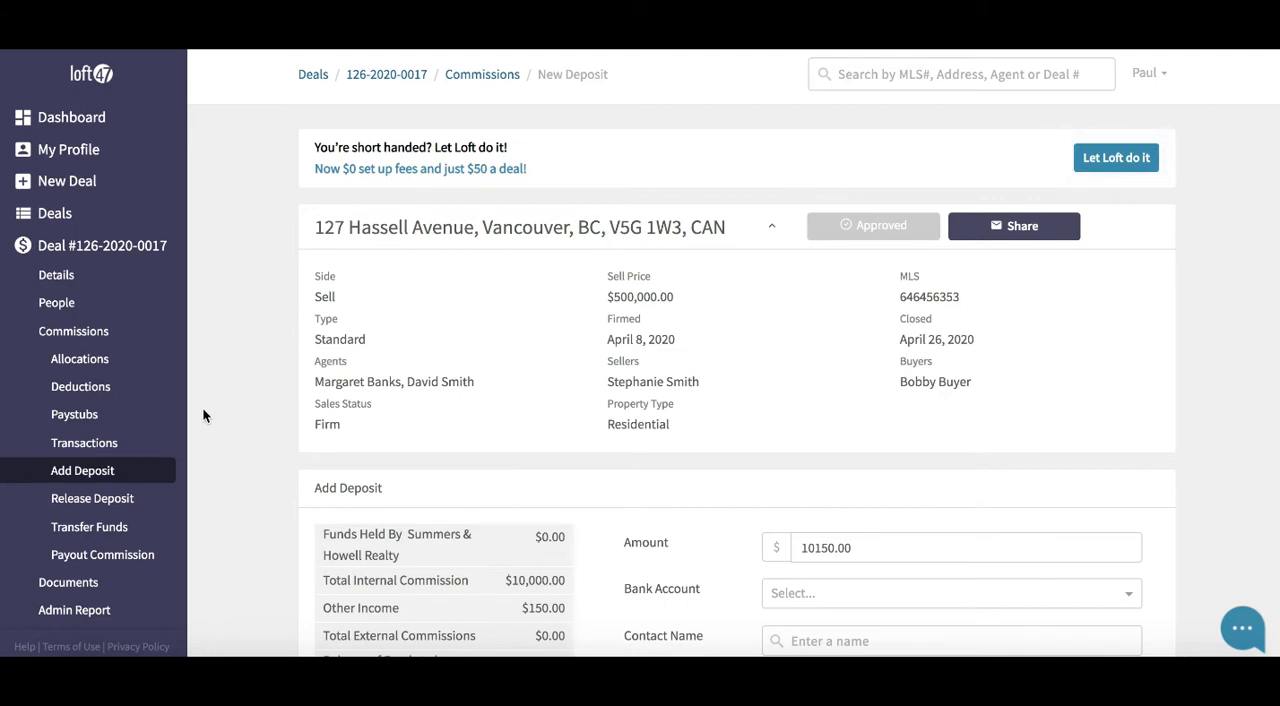
{"action": "scroll", "coordinate": [232, 351], "scroll_direction": "down", "scroll_amount": 3}
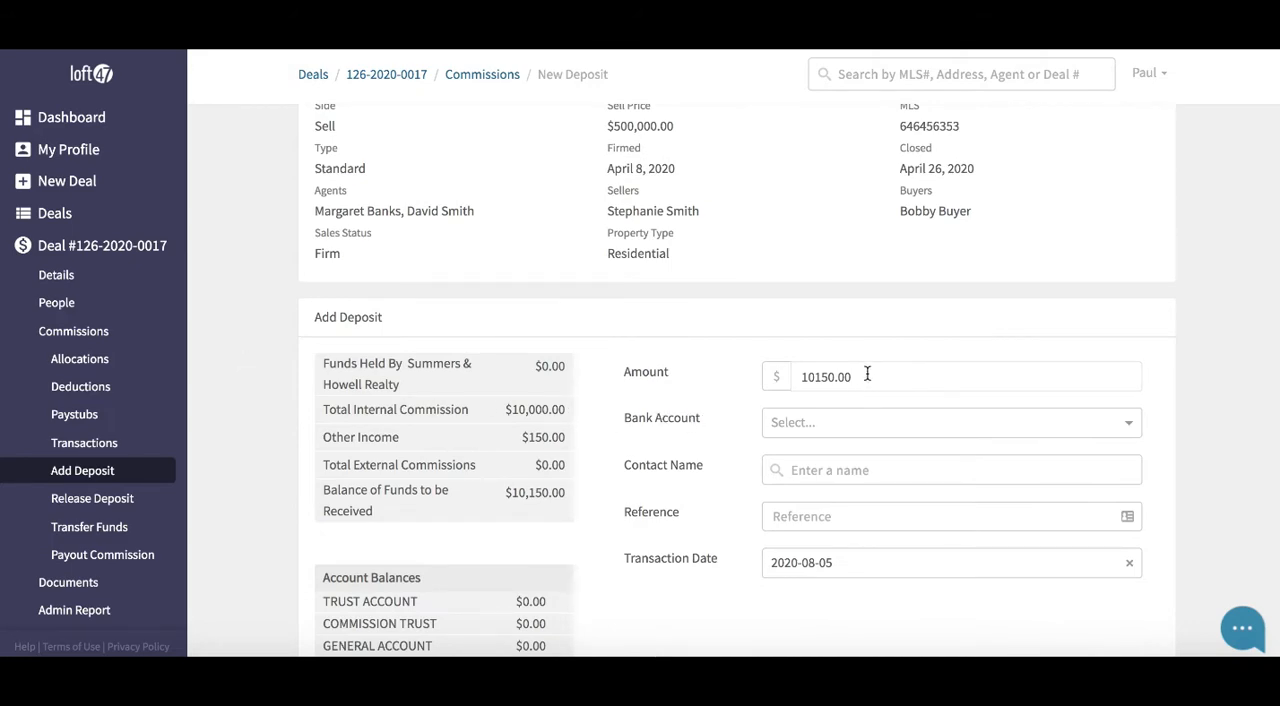
{"action": "left_click_drag", "start_coordinate": [867, 373], "coordinate": [785, 377]}
{"action": "type", "text": "5000"}
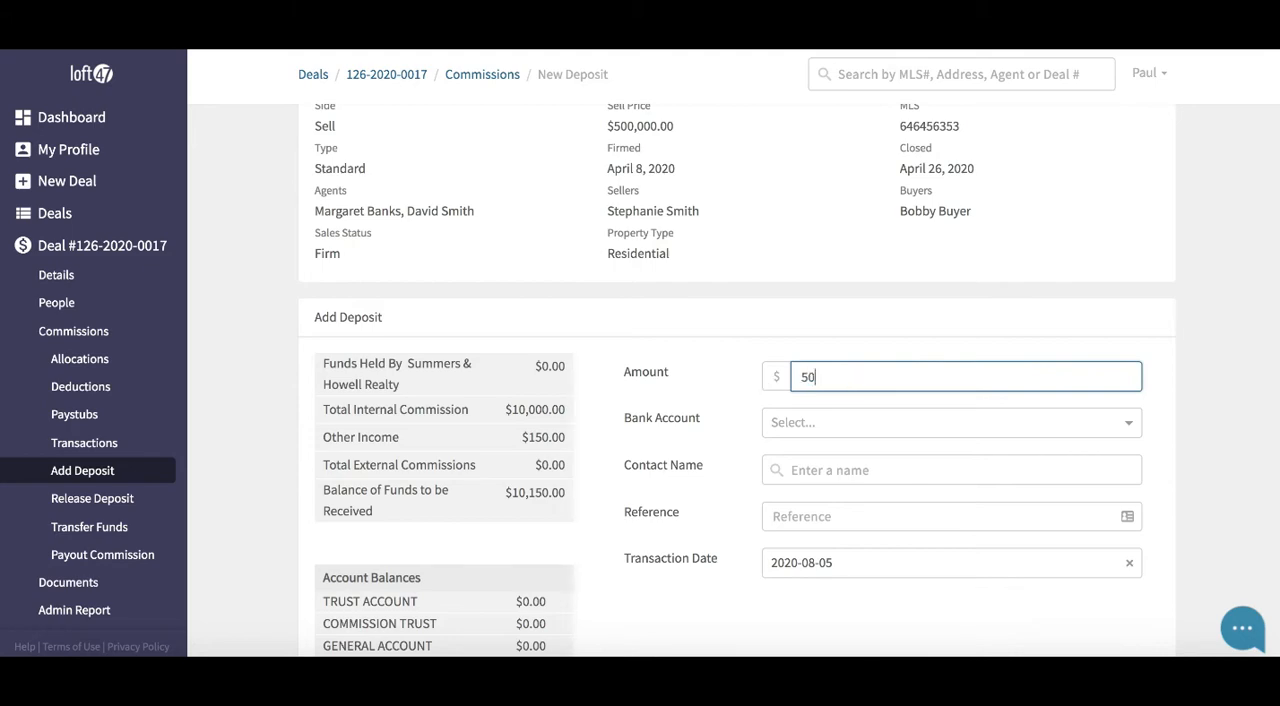
{"action": "left_click", "coordinate": [811, 421]}
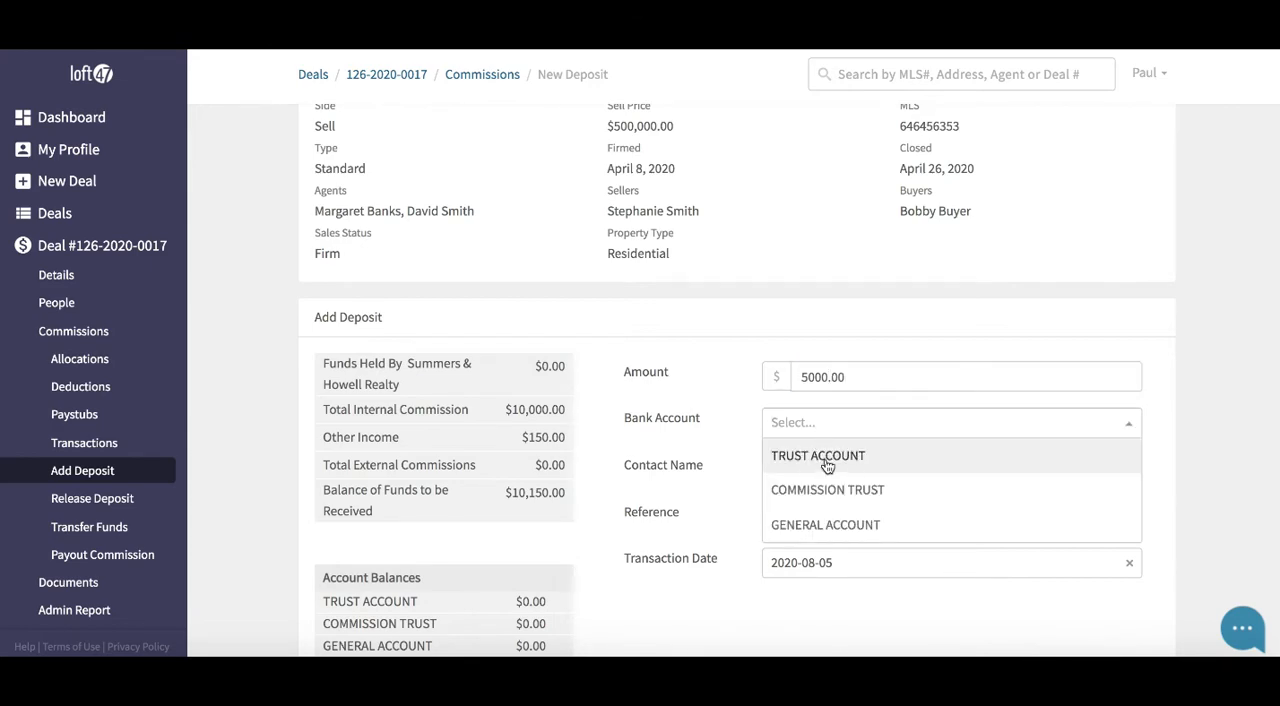
{"action": "left_click", "coordinate": [826, 462]}
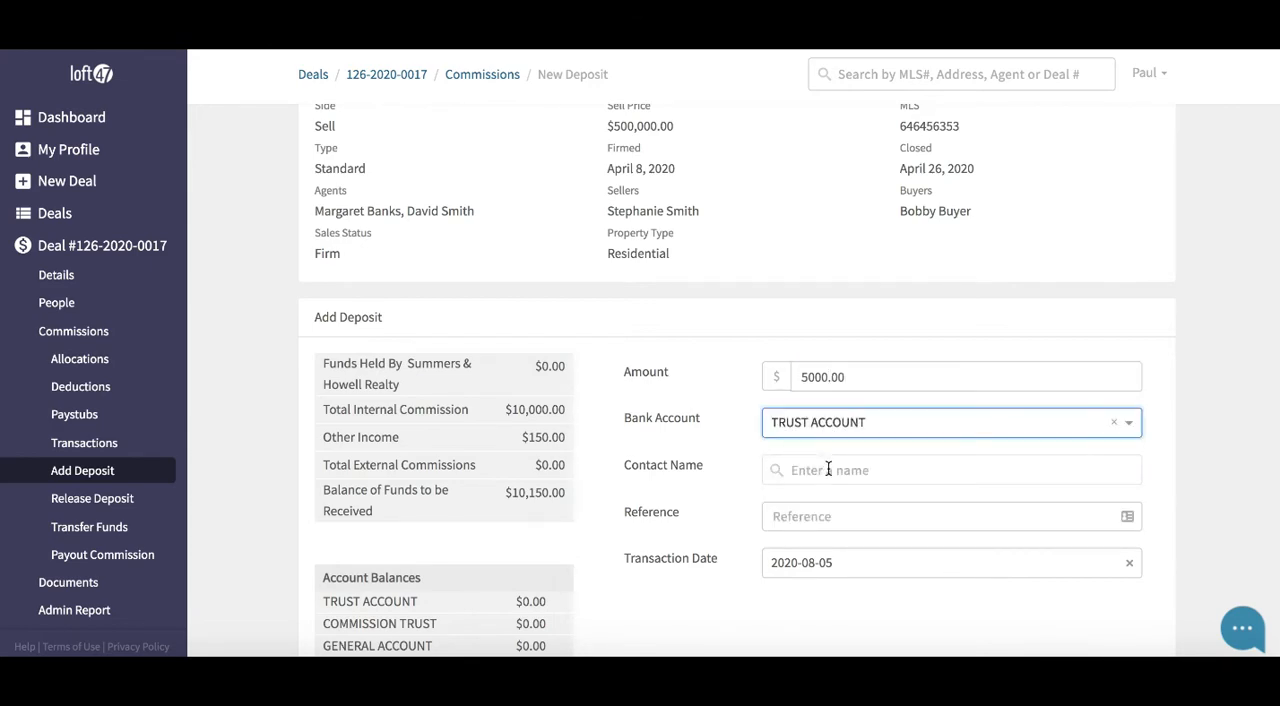
Enter buyer as the deposit's contact name and 3434 as its reference
{"action": "left_click", "coordinate": [828, 469]}
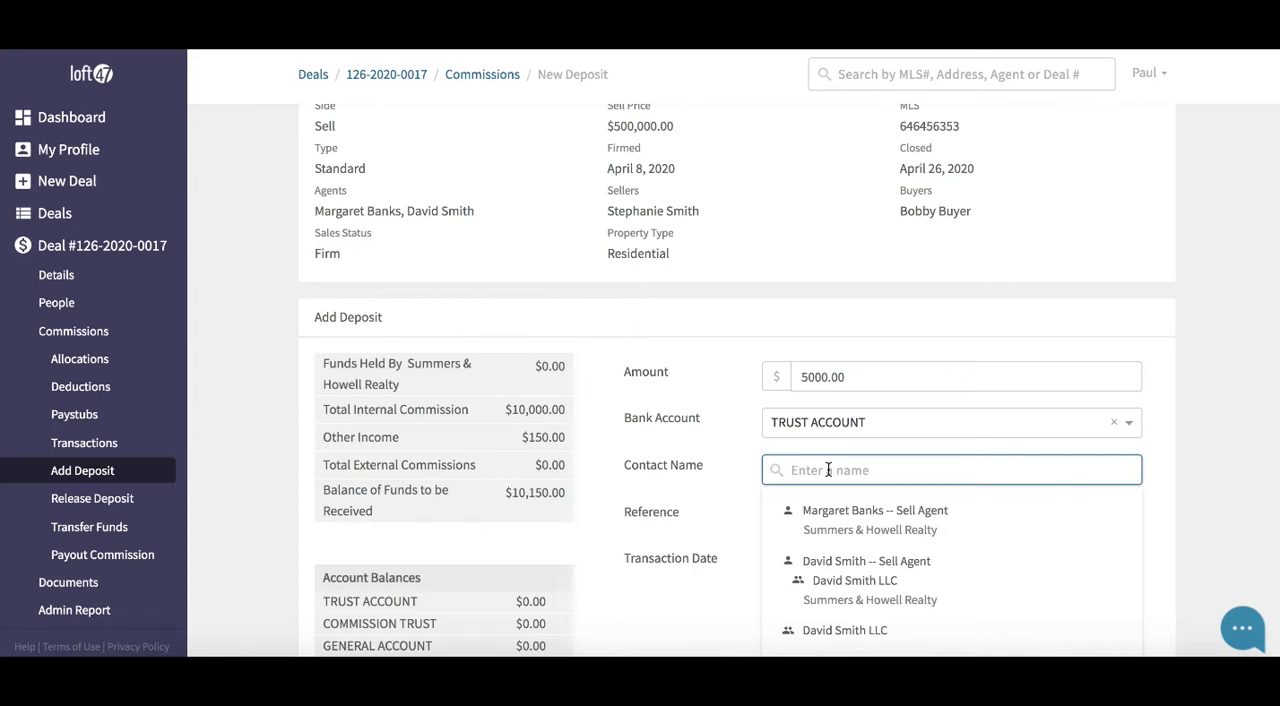
{"action": "type", "text": "buyer"}
{"action": "left_click", "coordinate": [733, 497]}
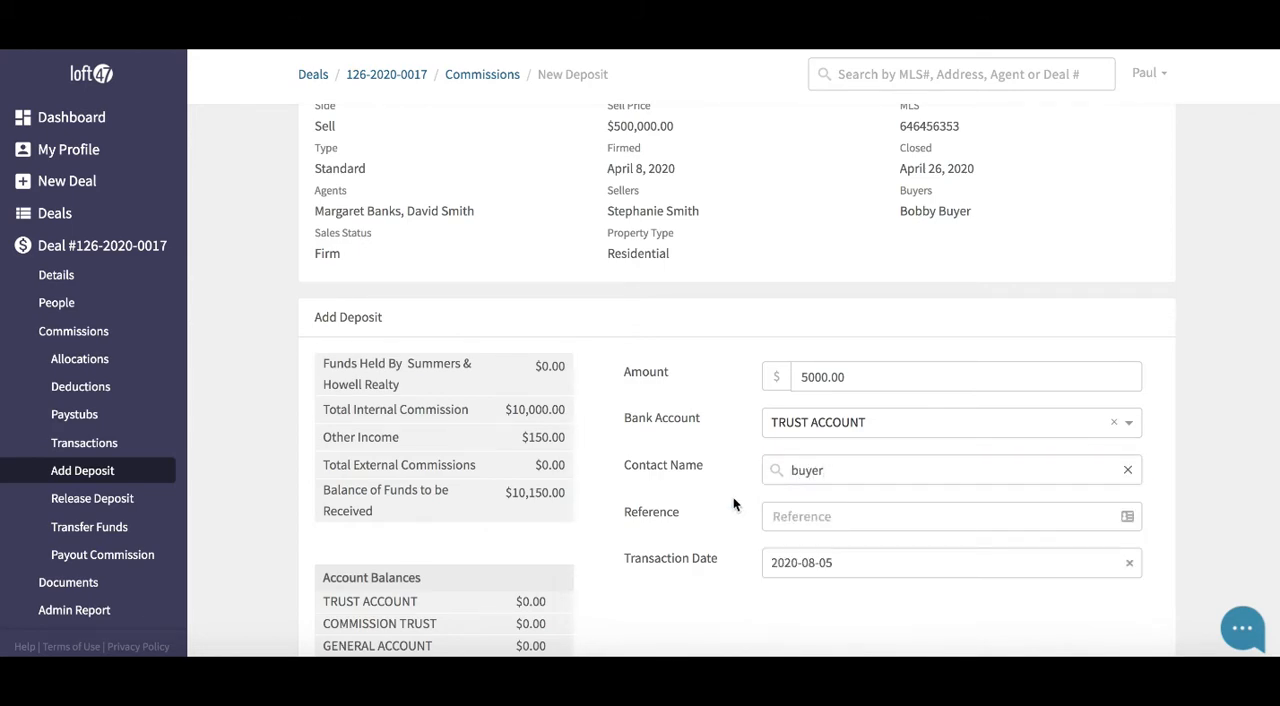
{"action": "left_click", "coordinate": [784, 516]}
{"action": "type", "text": "3434"}
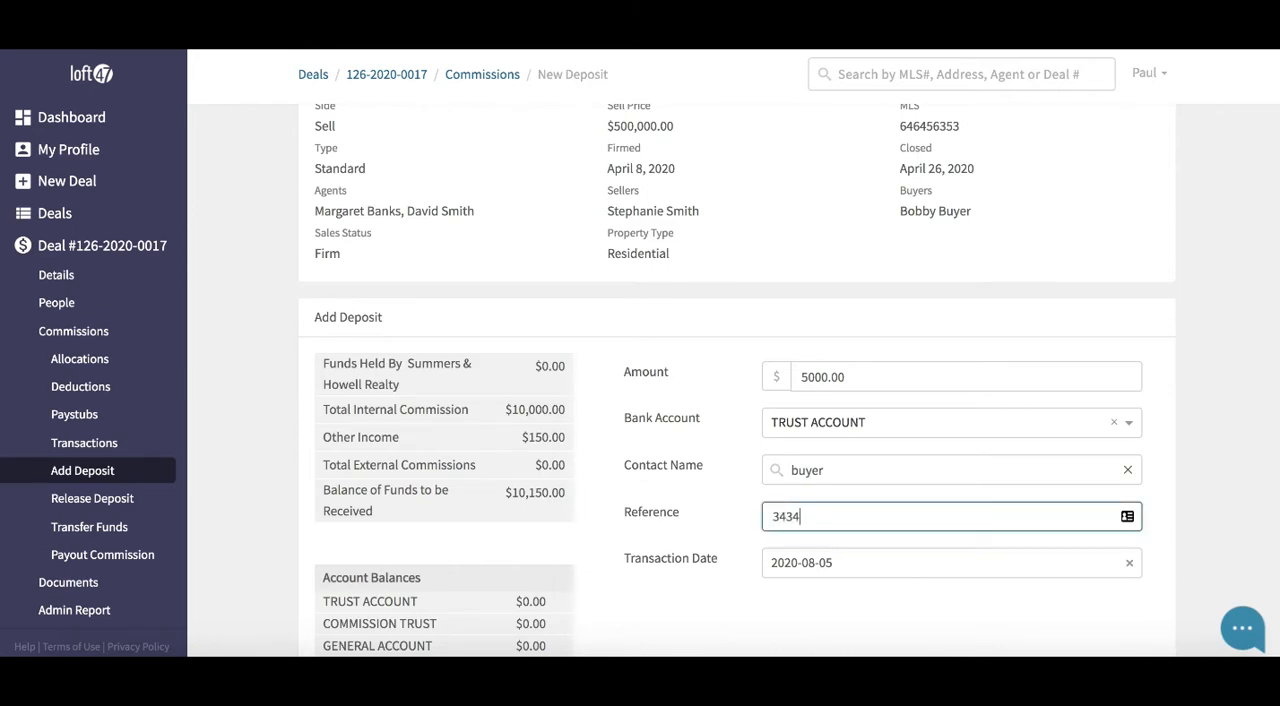
Set the deposit's transaction date to 2020-07-29, save it and check the trust account balance
{"action": "left_click", "coordinate": [864, 562]}
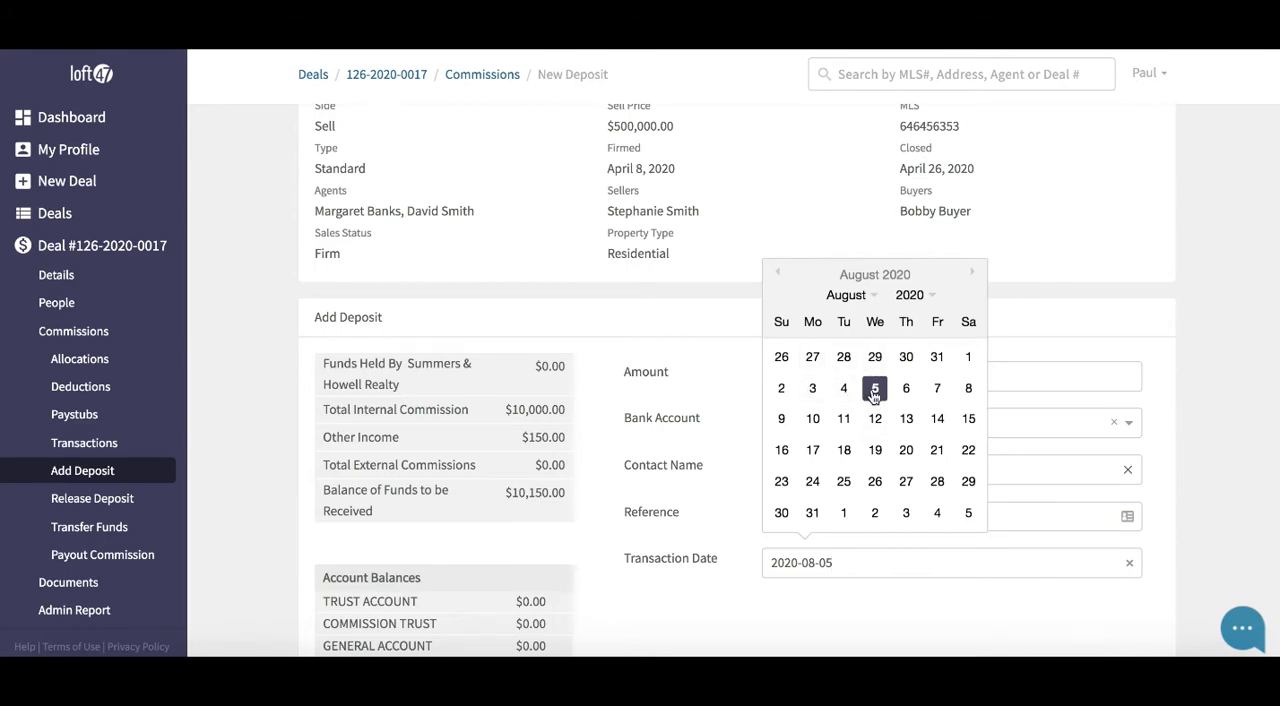
{"action": "left_click", "coordinate": [875, 358]}
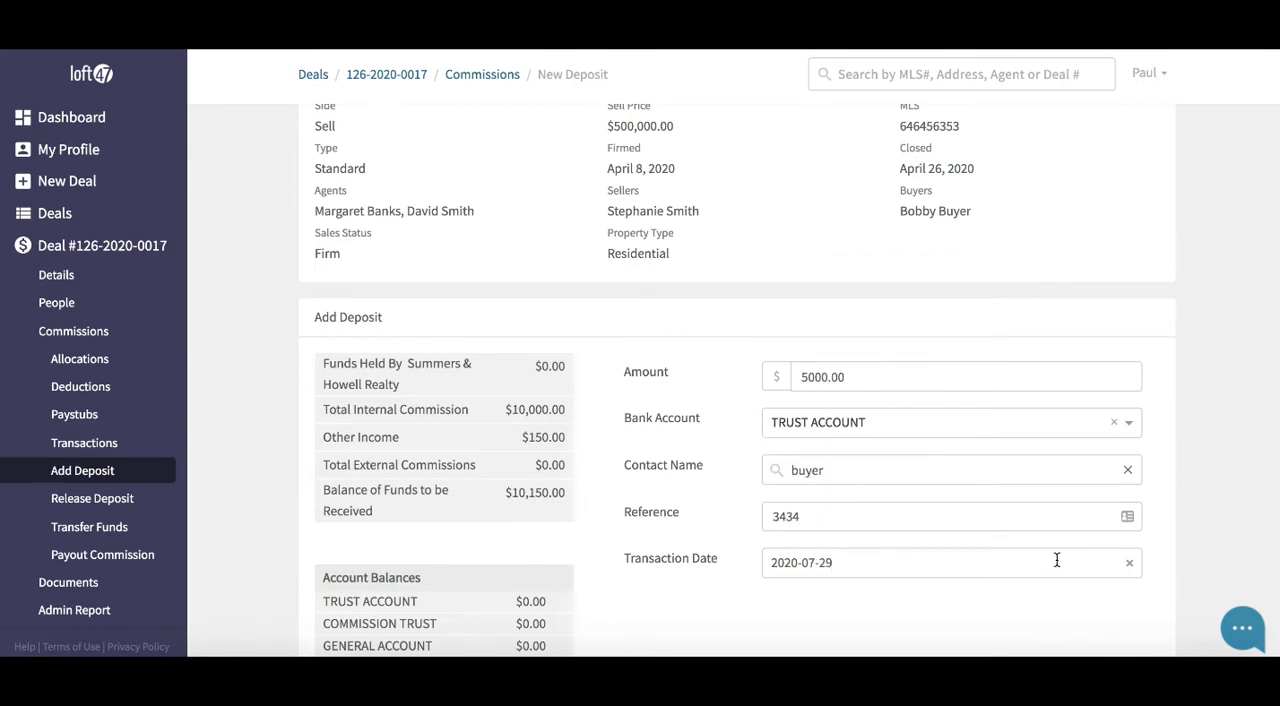
{"action": "scroll", "coordinate": [1050, 557], "scroll_direction": "down", "scroll_amount": 2}
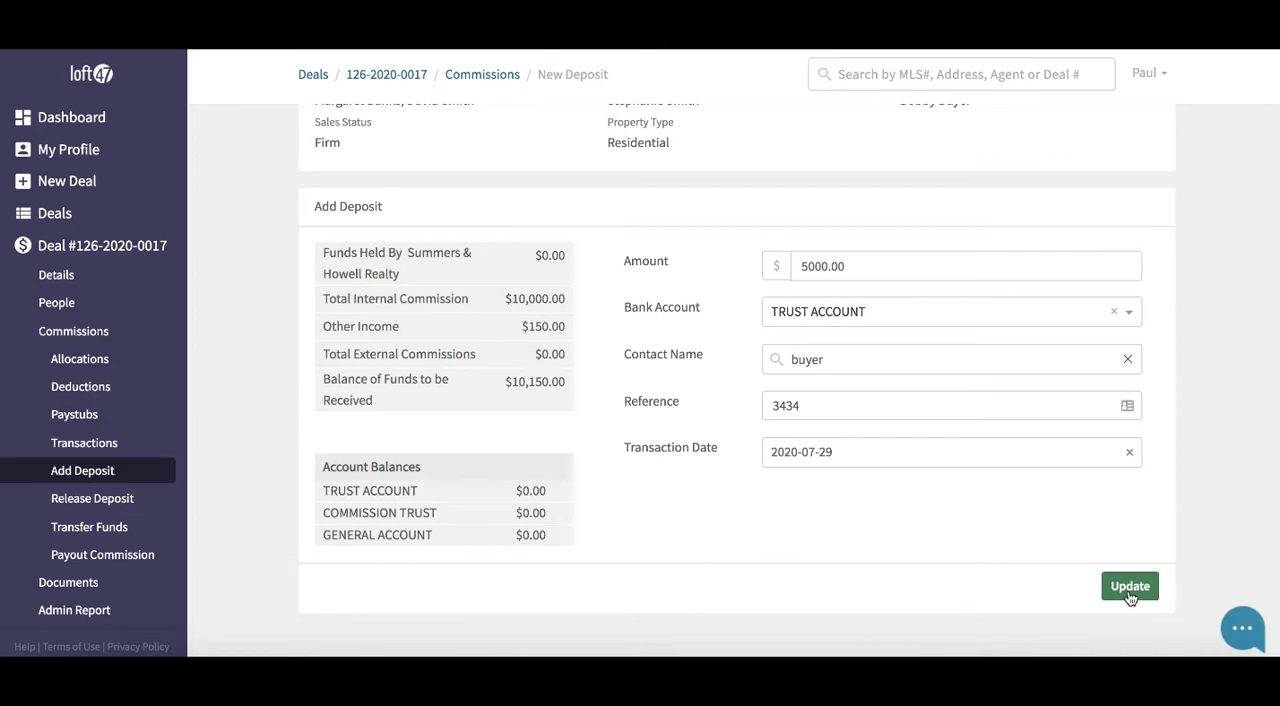
{"action": "left_click", "coordinate": [1130, 592]}
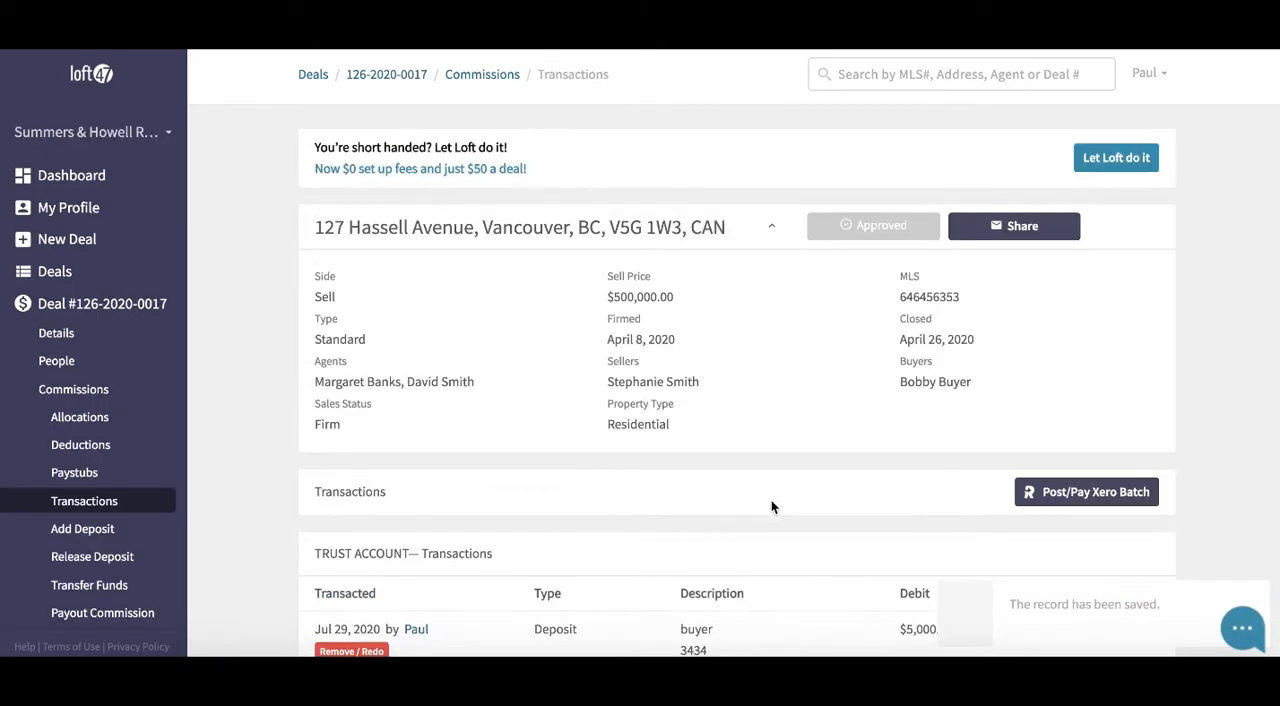
{"action": "scroll", "coordinate": [589, 455], "scroll_direction": "down", "scroll_amount": 5}
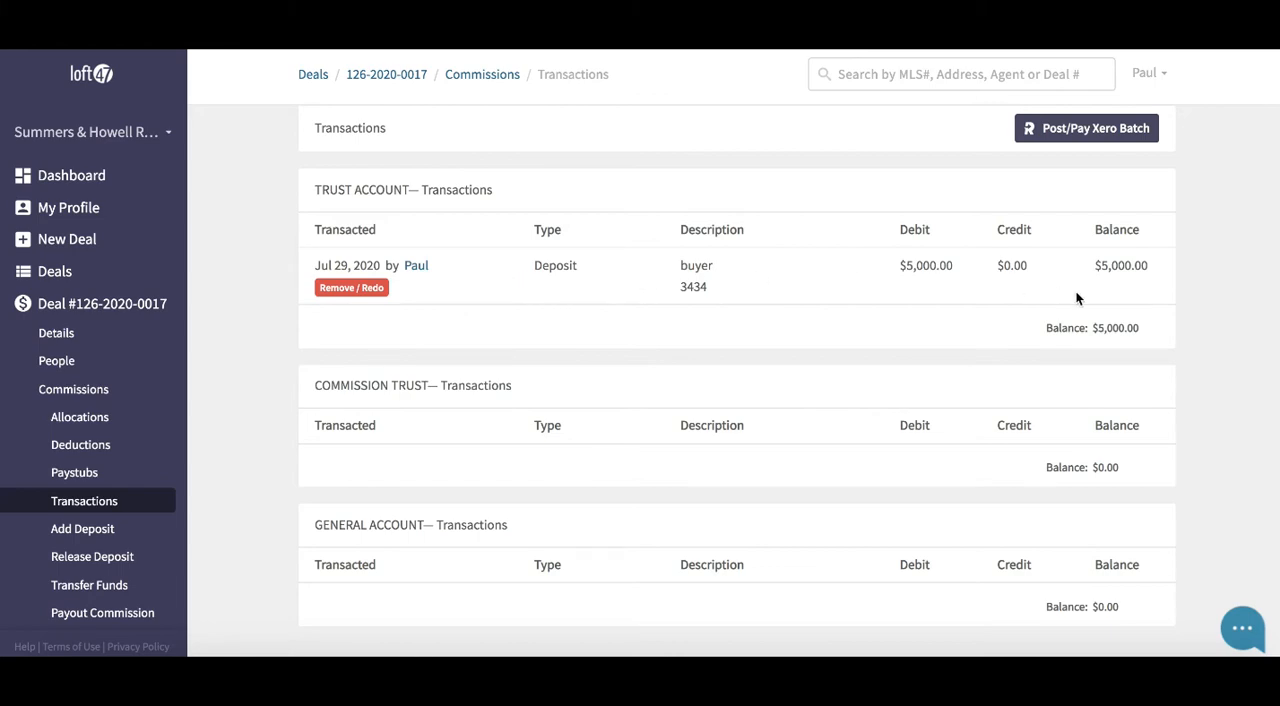
{"action": "left_click_drag", "start_coordinate": [1158, 337], "coordinate": [1041, 335]}
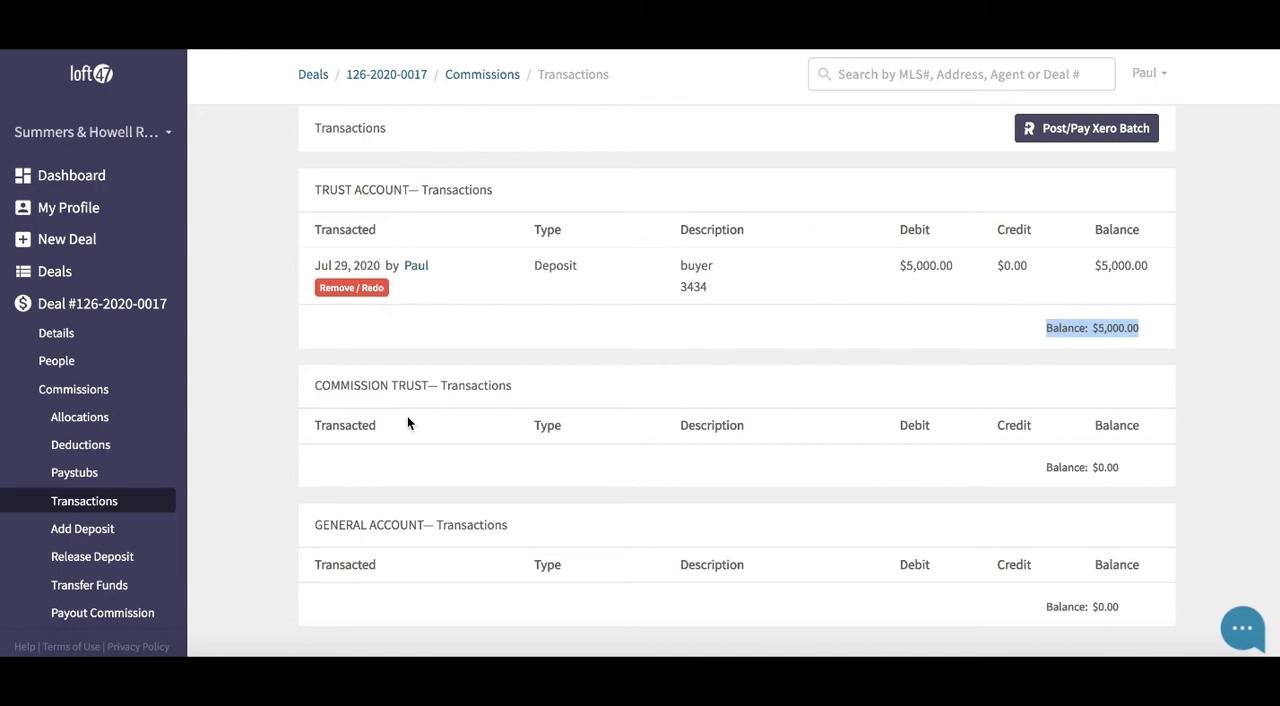
Start a second deposit into the COMMISSION TRUST account, keeping the suggested amount of 5150.00
{"action": "left_click", "coordinate": [134, 532]}
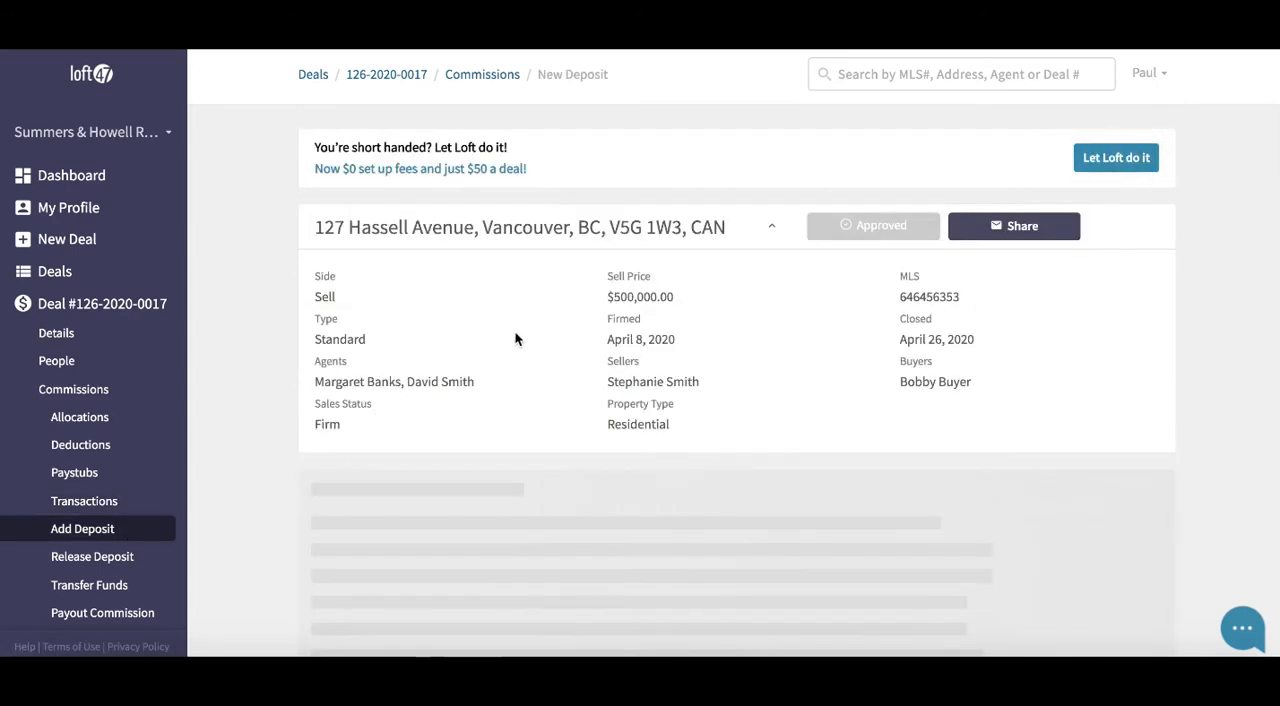
{"action": "scroll", "coordinate": [516, 338], "scroll_direction": "down", "scroll_amount": 5}
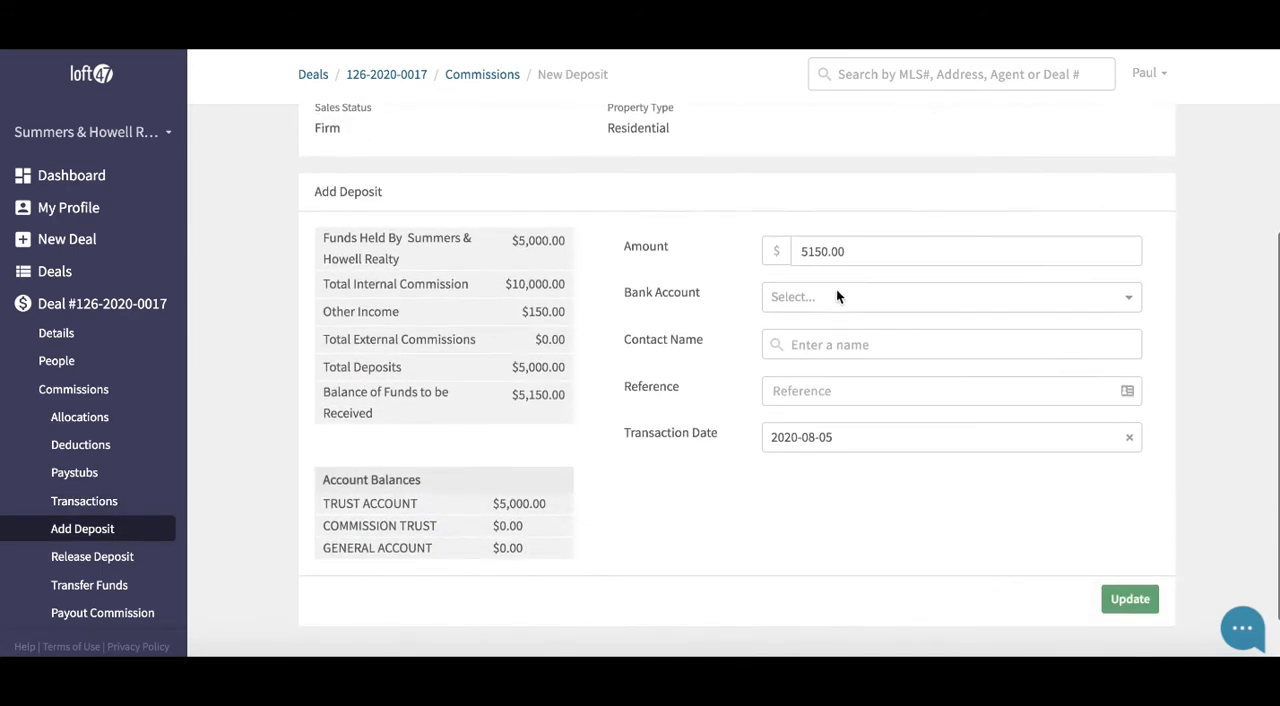
{"action": "left_click_drag", "start_coordinate": [857, 254], "coordinate": [783, 252]}
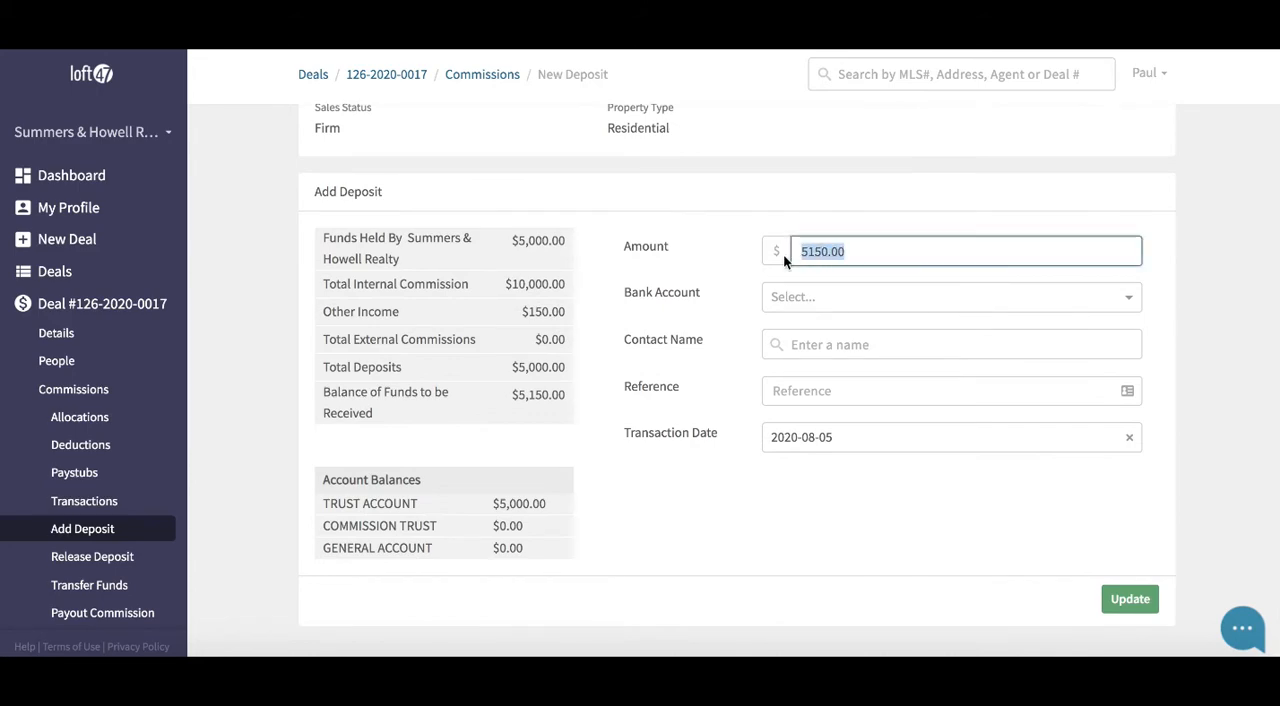
{"action": "left_click", "coordinate": [874, 299]}
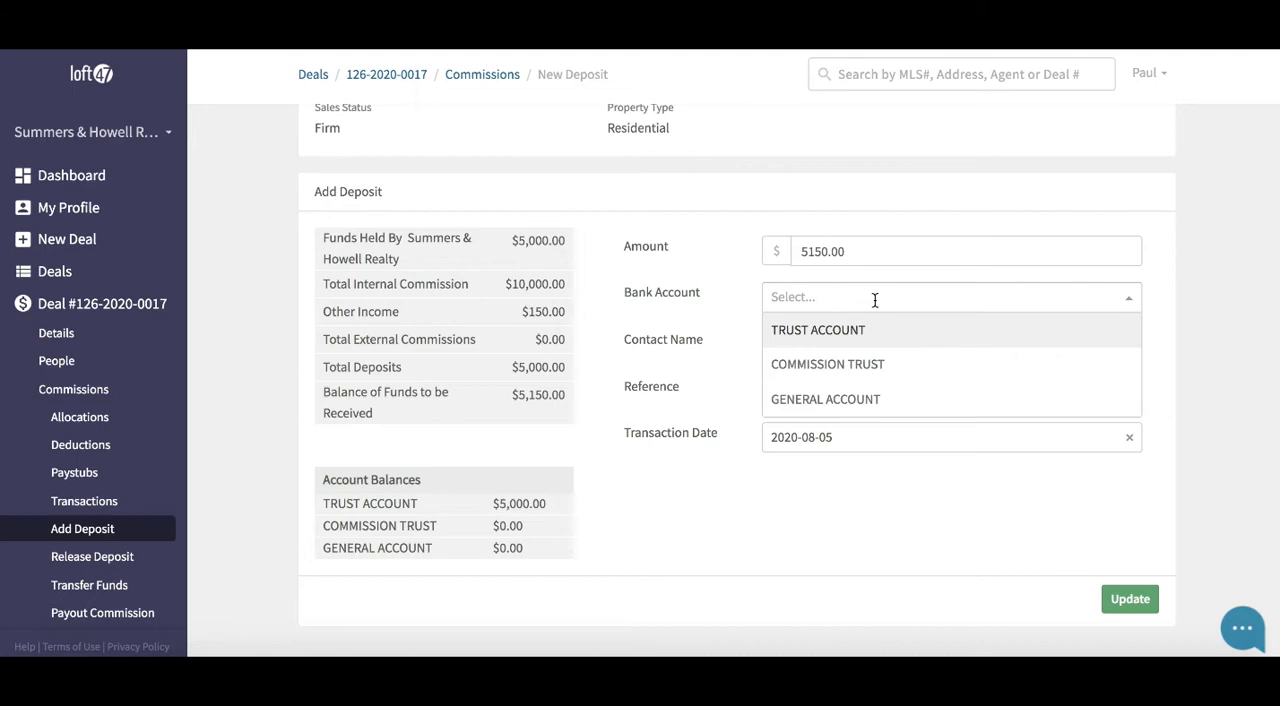
{"action": "left_click", "coordinate": [876, 366]}
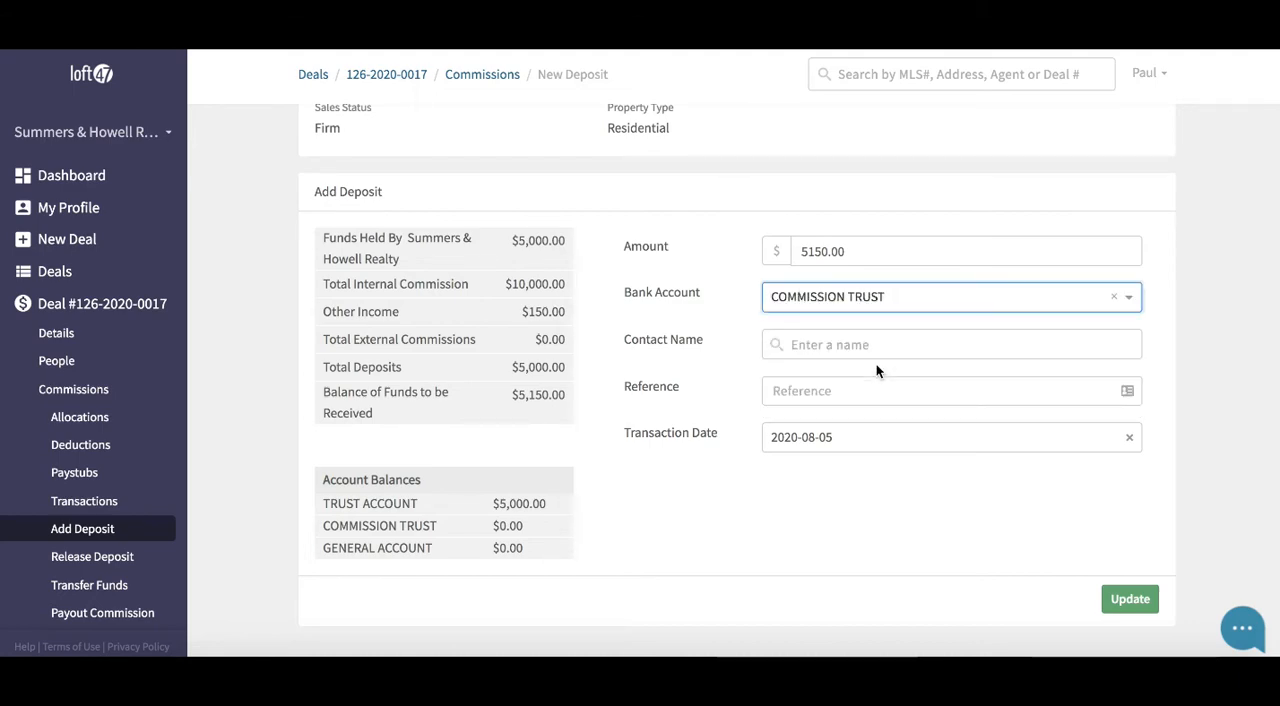
Enter title co as the second deposit's contact name and 3443 as its reference
{"action": "left_click", "coordinate": [868, 343]}
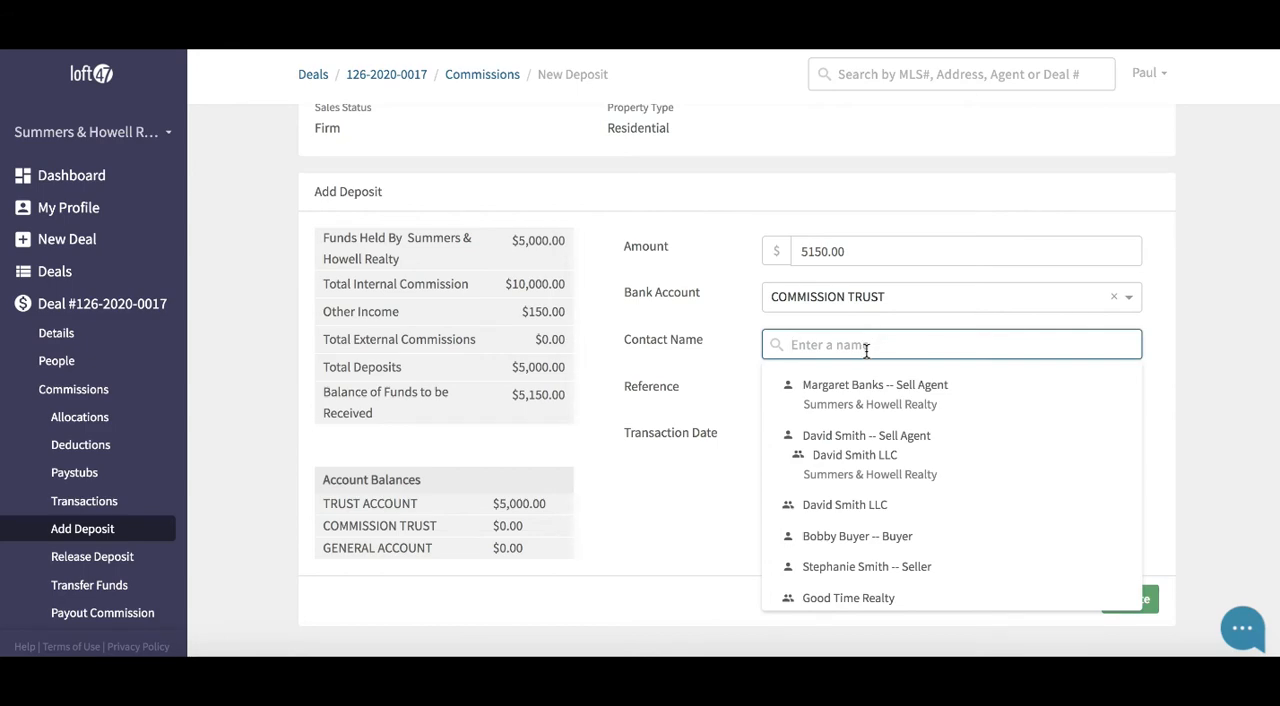
{"action": "type", "text": "title co"}
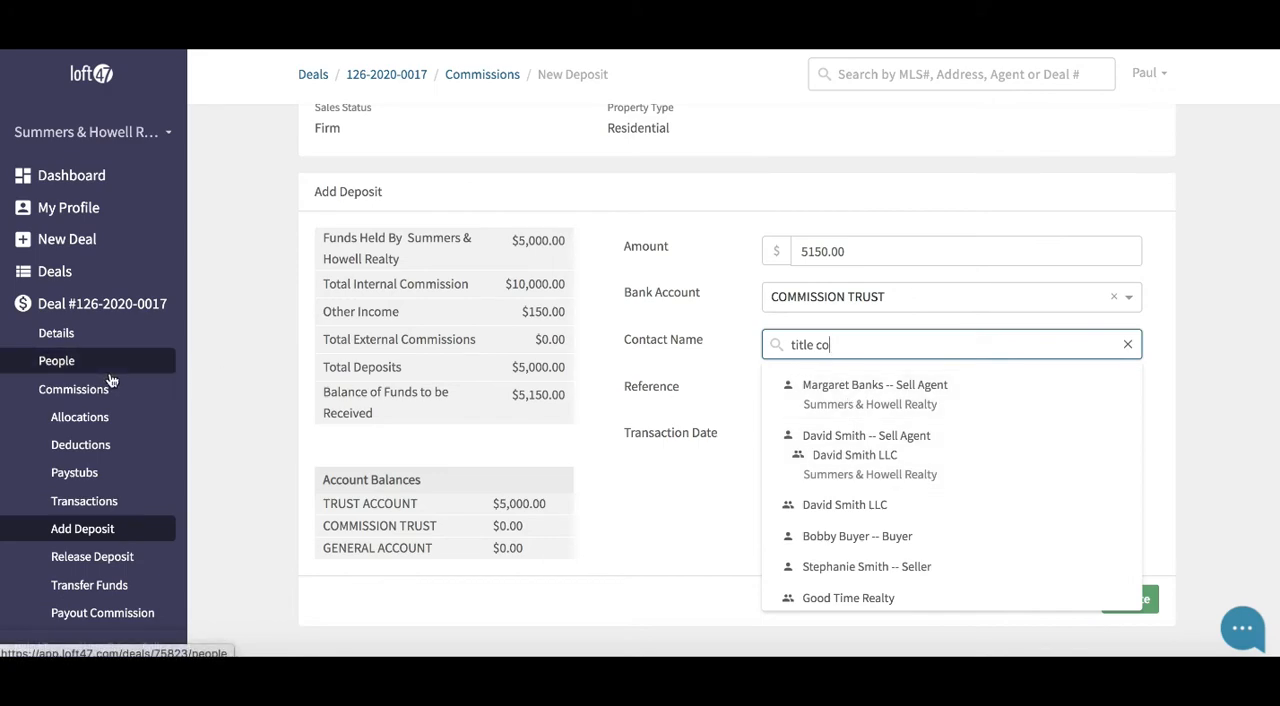
{"action": "left_click", "coordinate": [722, 516]}
{"action": "left_click", "coordinate": [860, 391]}
{"action": "type", "text": "3443"}
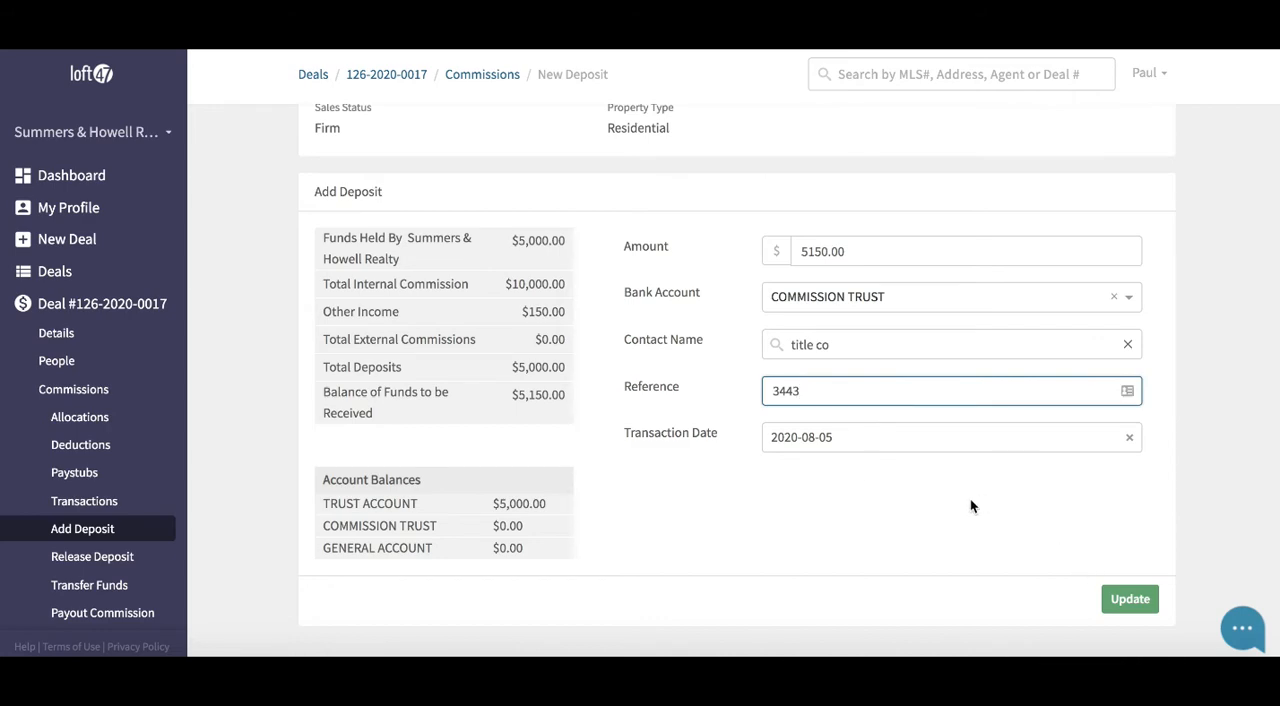
Save the commission trust deposit and review the balances of the commission trust and trust accounts
{"action": "left_click", "coordinate": [1126, 603]}
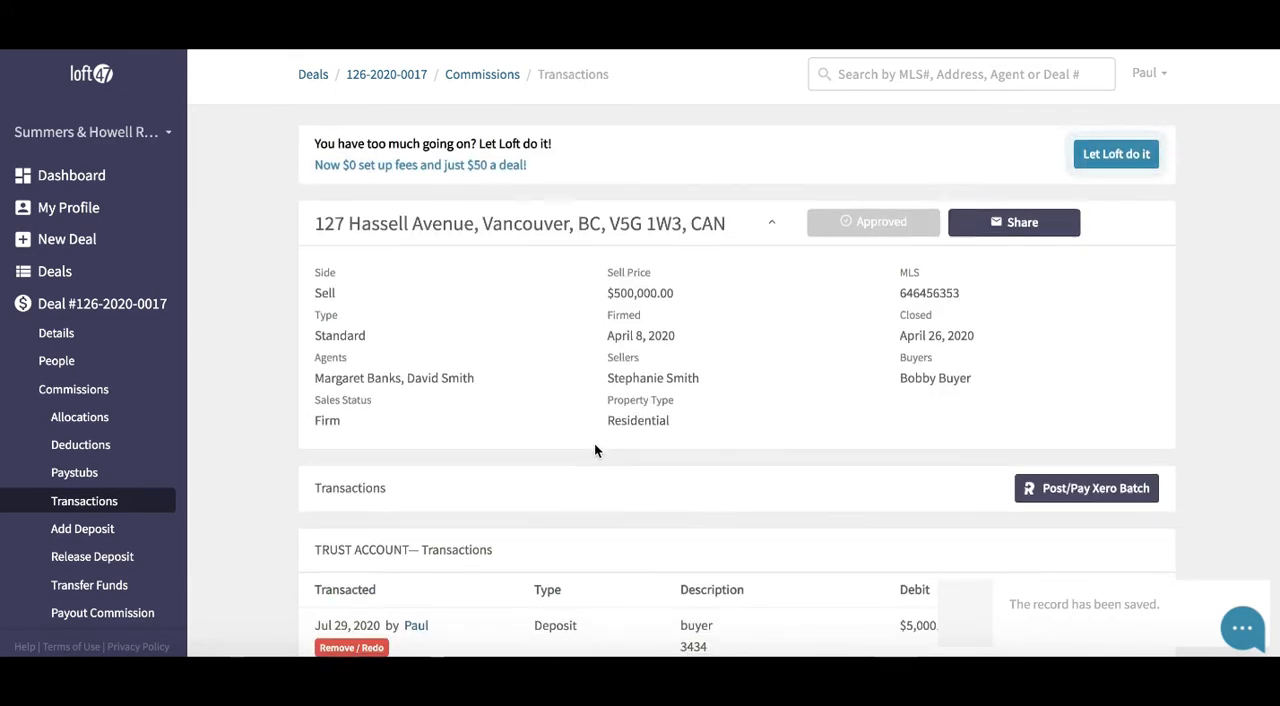
{"action": "scroll", "coordinate": [594, 444], "scroll_direction": "down", "scroll_amount": 3}
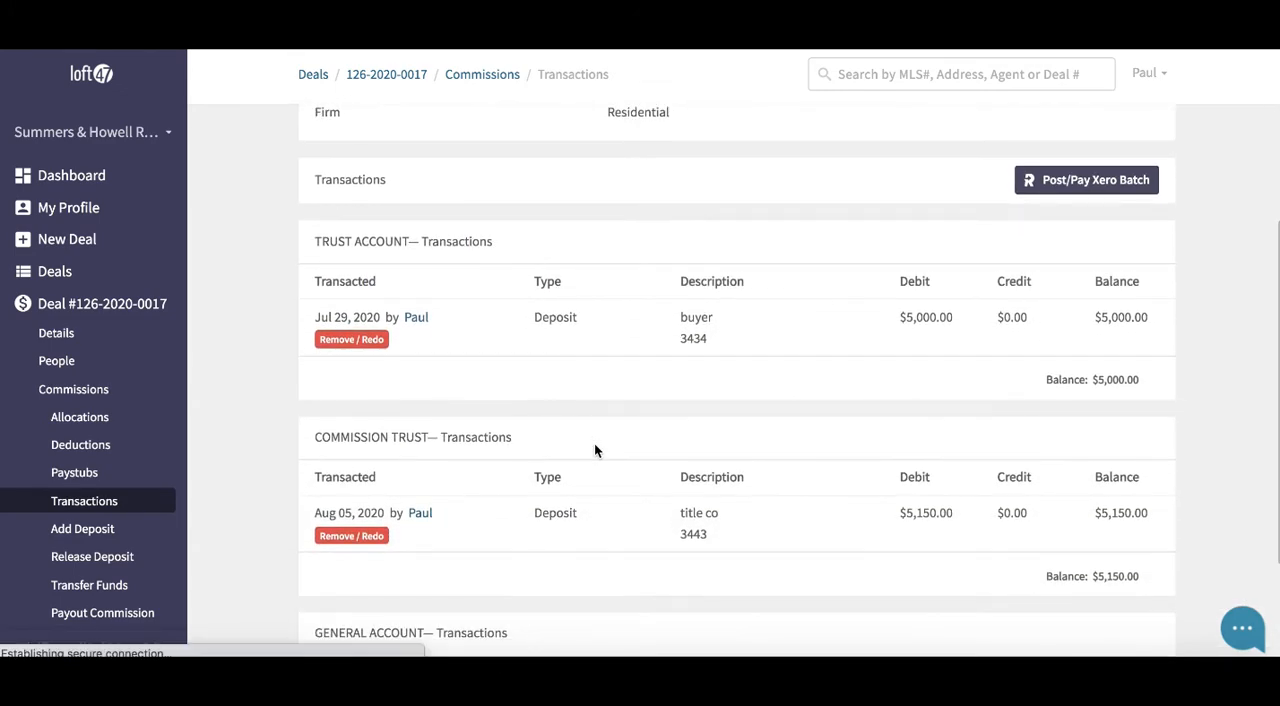
{"action": "scroll", "coordinate": [594, 450], "scroll_direction": "down", "scroll_amount": 1}
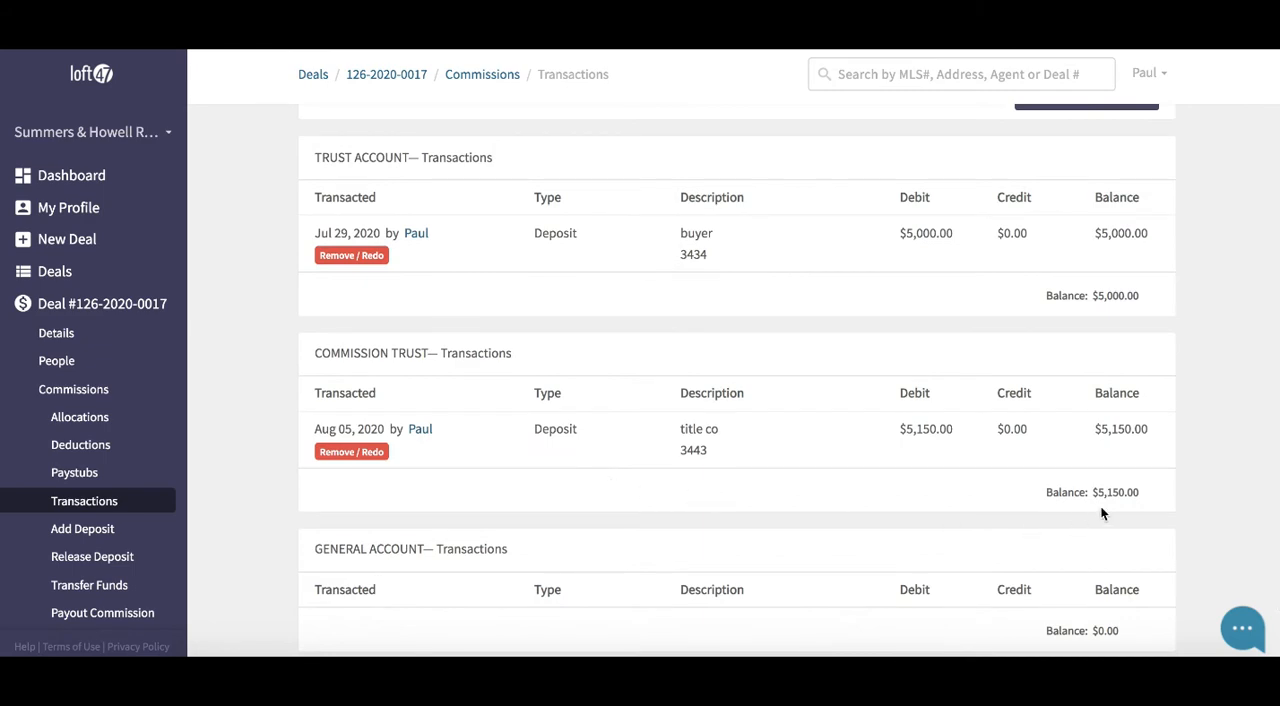
{"action": "left_click_drag", "start_coordinate": [1139, 492], "coordinate": [1061, 492]}
{"action": "left_click_drag", "start_coordinate": [1140, 296], "coordinate": [1047, 297]}
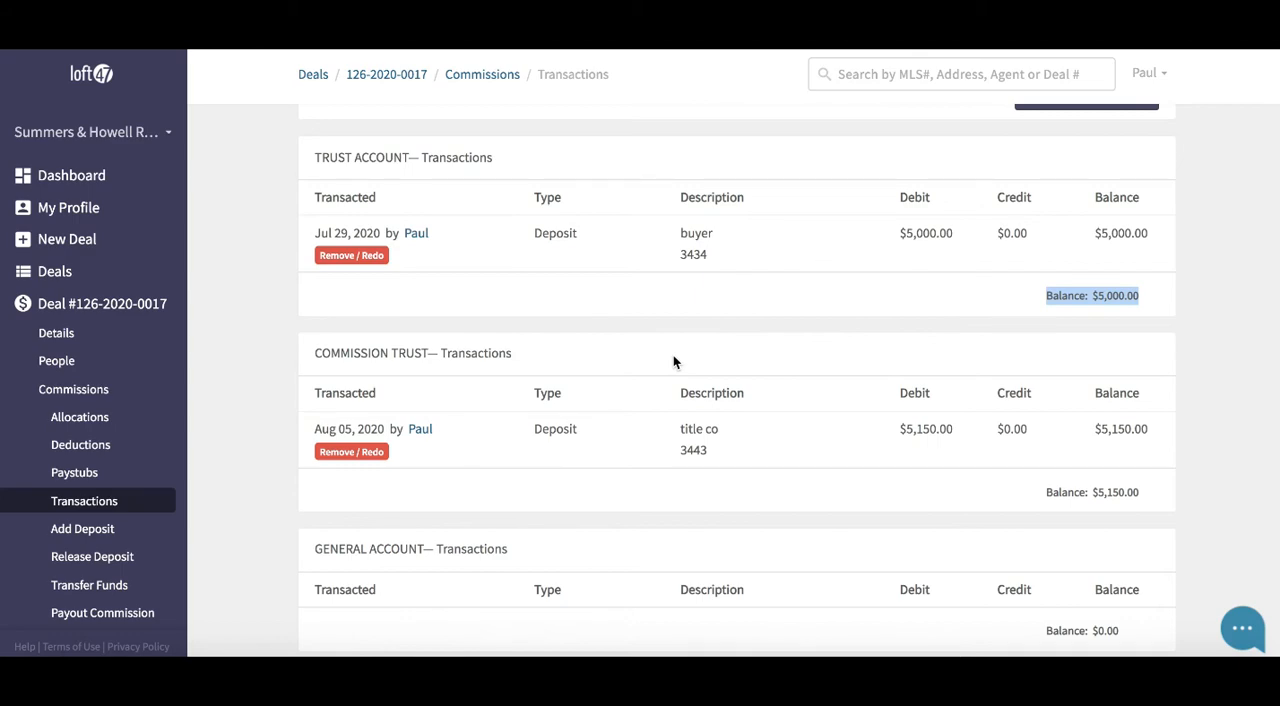
Open the deal's deposit release form and review its amount, reason, bank account and account balance details
{"action": "scroll", "coordinate": [150, 449], "scroll_direction": "down", "scroll_amount": 1}
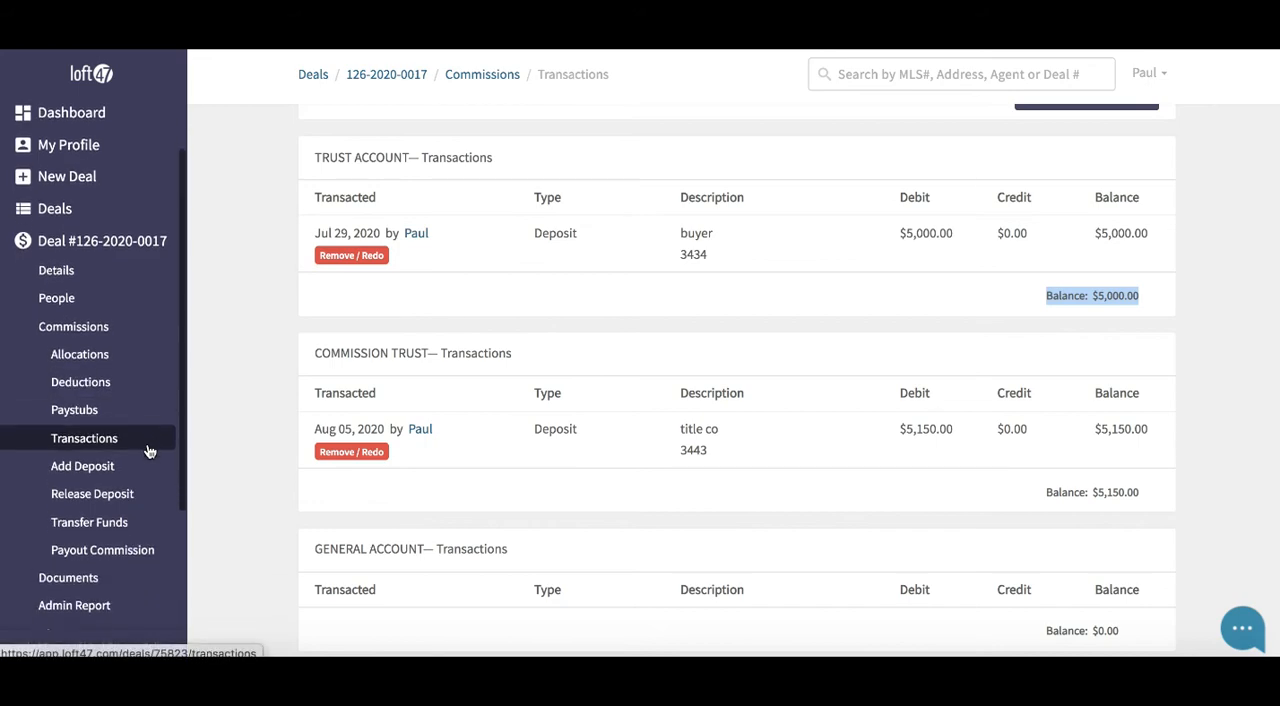
{"action": "left_click", "coordinate": [98, 500]}
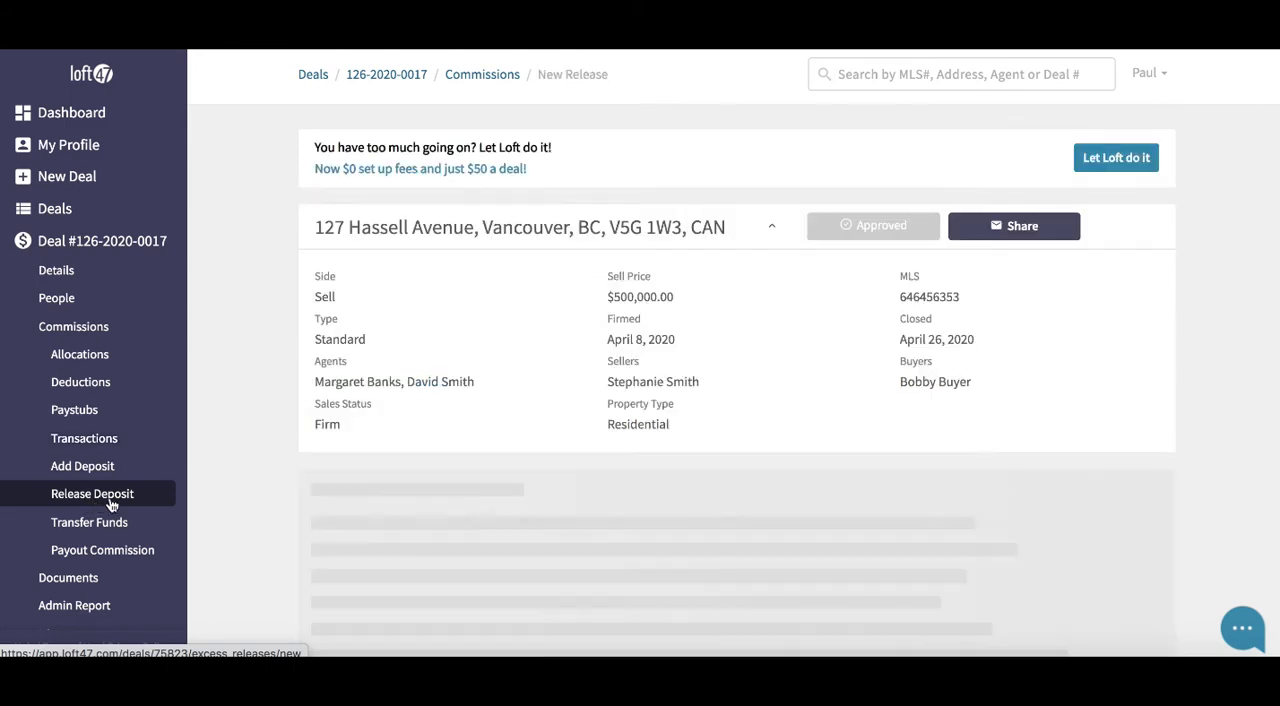
{"action": "scroll", "coordinate": [376, 425], "scroll_direction": "down", "scroll_amount": 3}
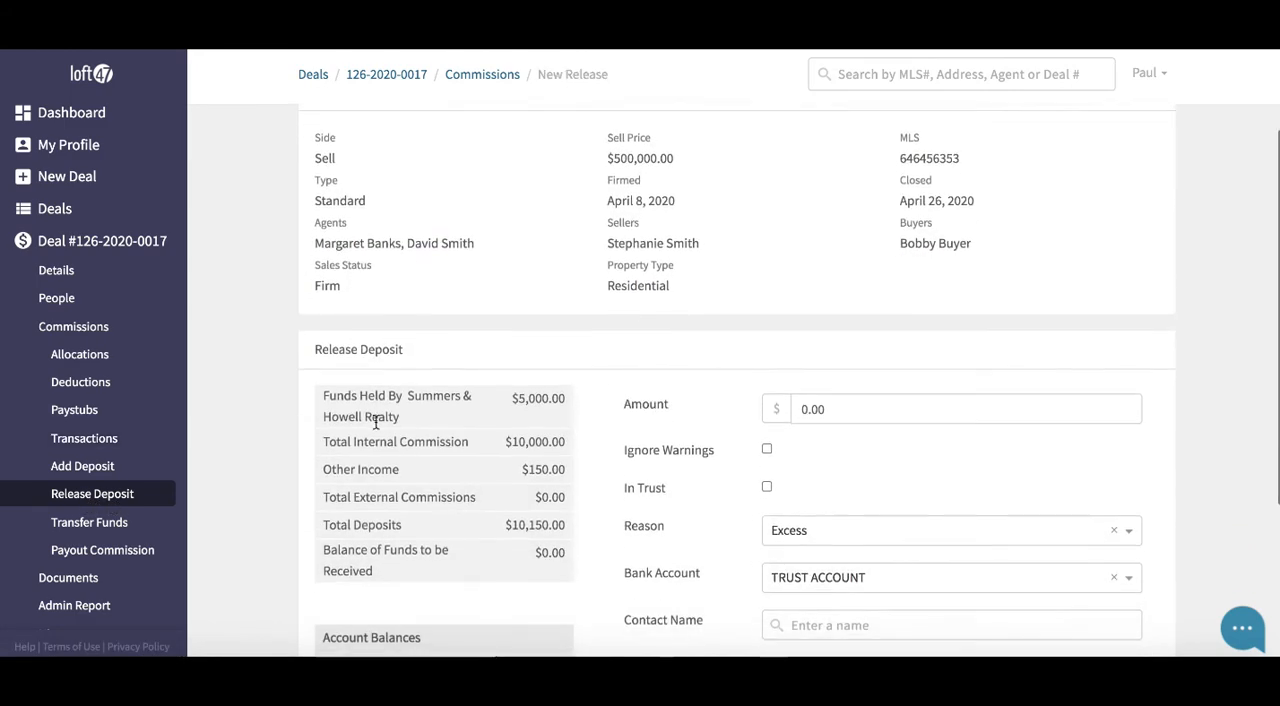
{"action": "left_click", "coordinate": [790, 381]}
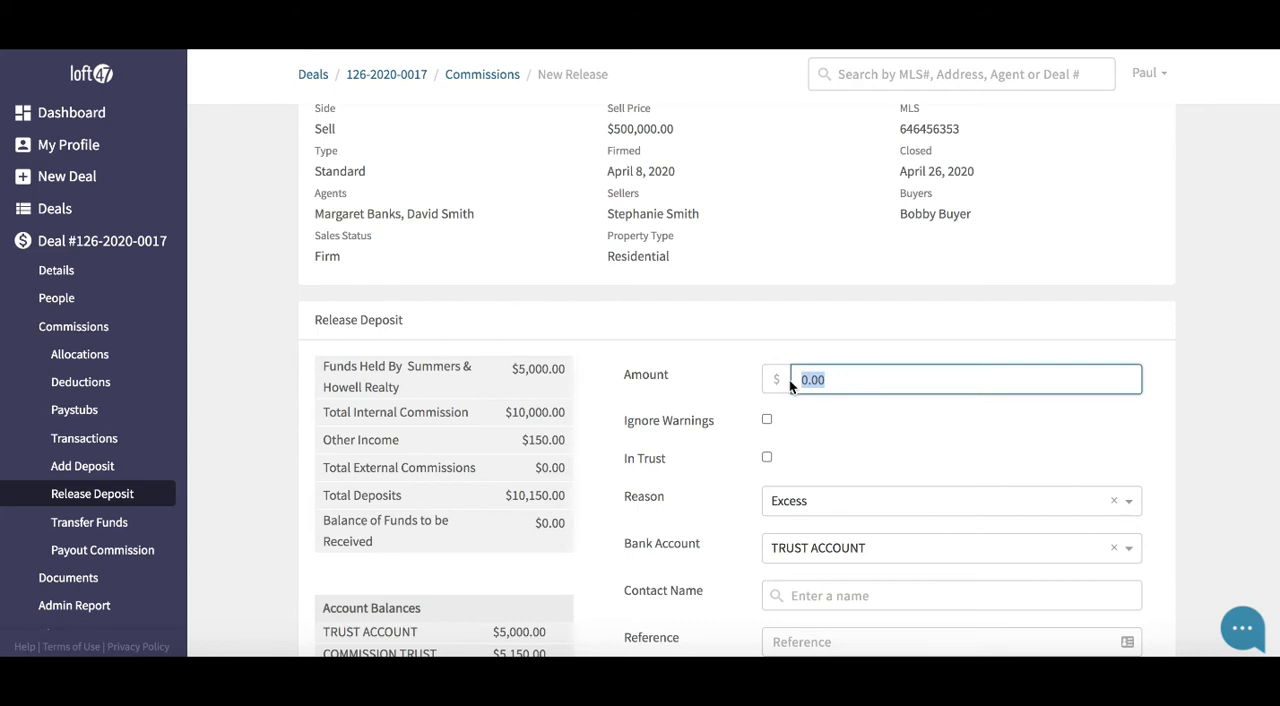
{"action": "scroll", "coordinate": [789, 379], "scroll_direction": "down", "scroll_amount": 2}
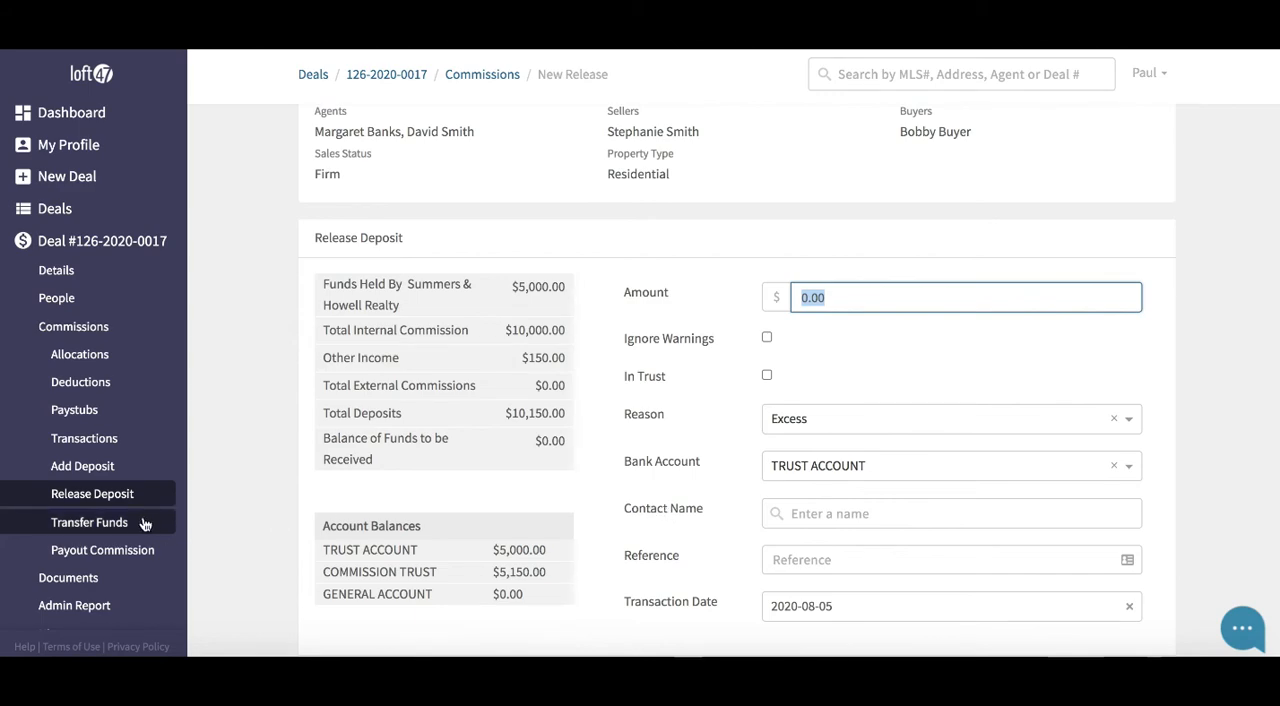
Start a funds transfer for the deal, keeping the suggested amount of 5000.00 and choosing TRUST ACCOUNT as the source
{"action": "left_click", "coordinate": [100, 524]}
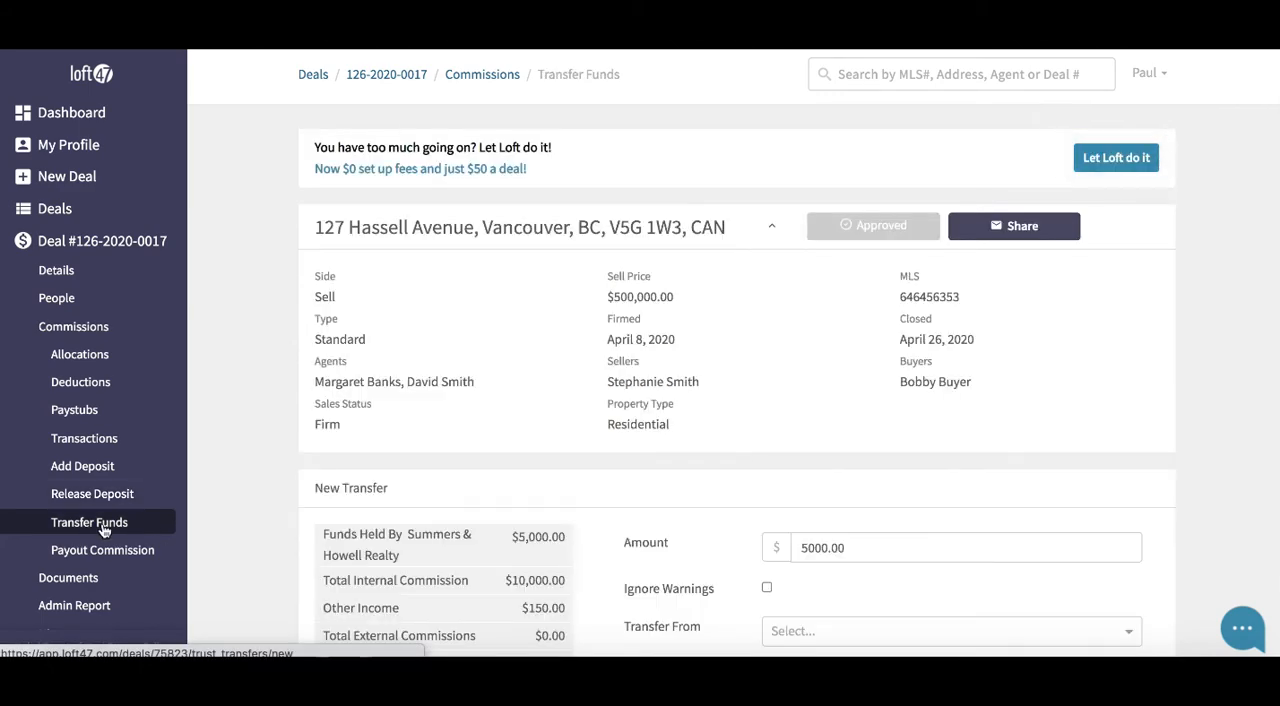
{"action": "scroll", "coordinate": [270, 458], "scroll_direction": "down", "scroll_amount": 2}
{"action": "scroll", "coordinate": [270, 459], "scroll_direction": "down", "scroll_amount": 5}
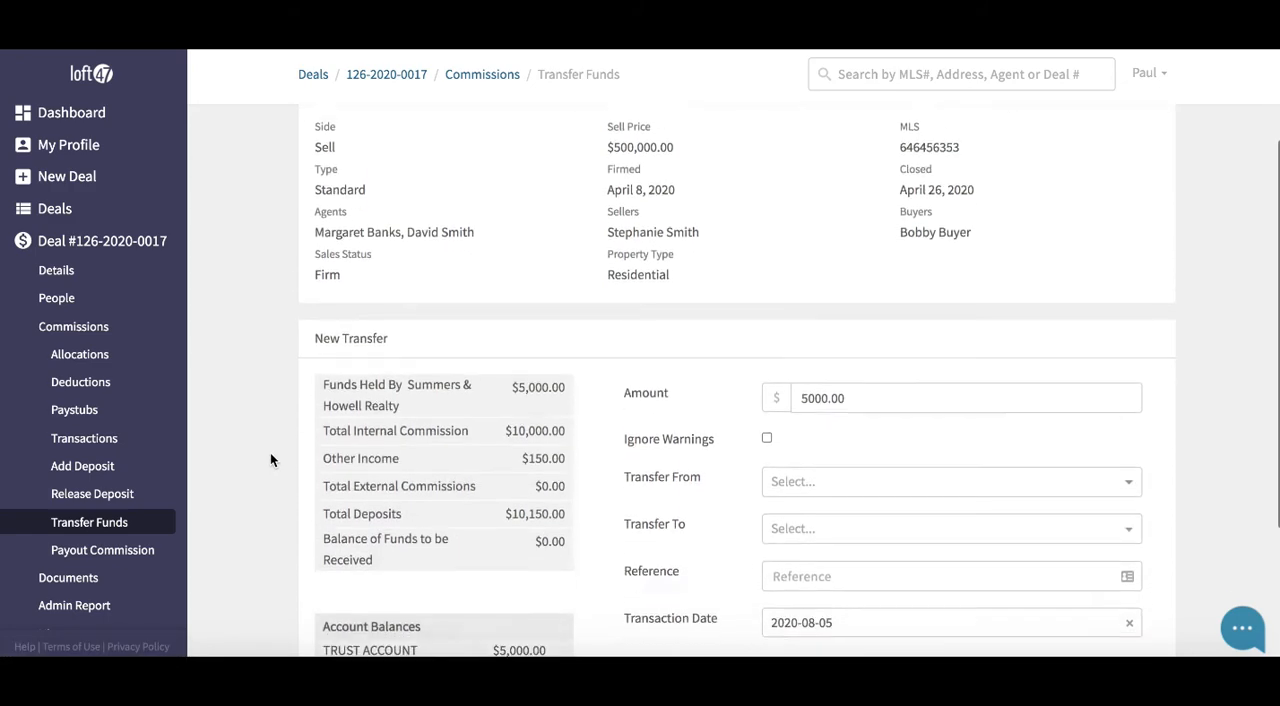
{"action": "scroll", "coordinate": [270, 459], "scroll_direction": "down", "scroll_amount": 1}
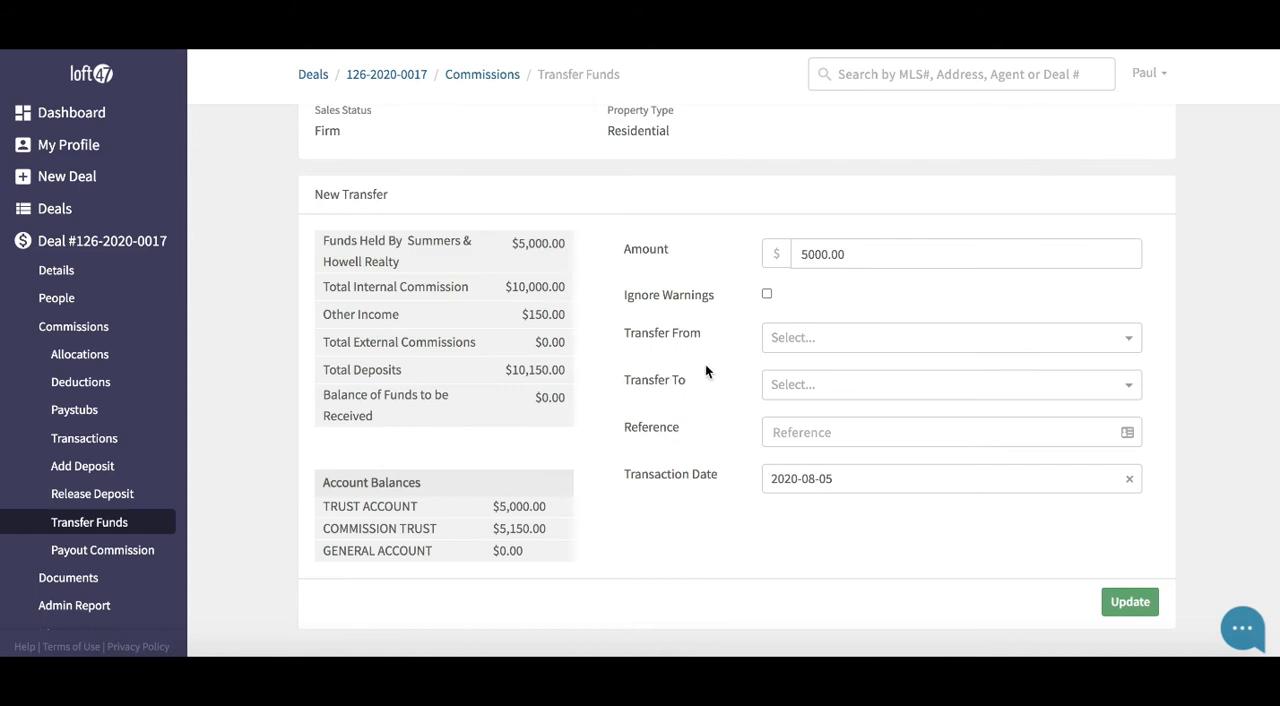
{"action": "left_click", "coordinate": [807, 337]}
{"action": "left_click", "coordinate": [821, 368]}
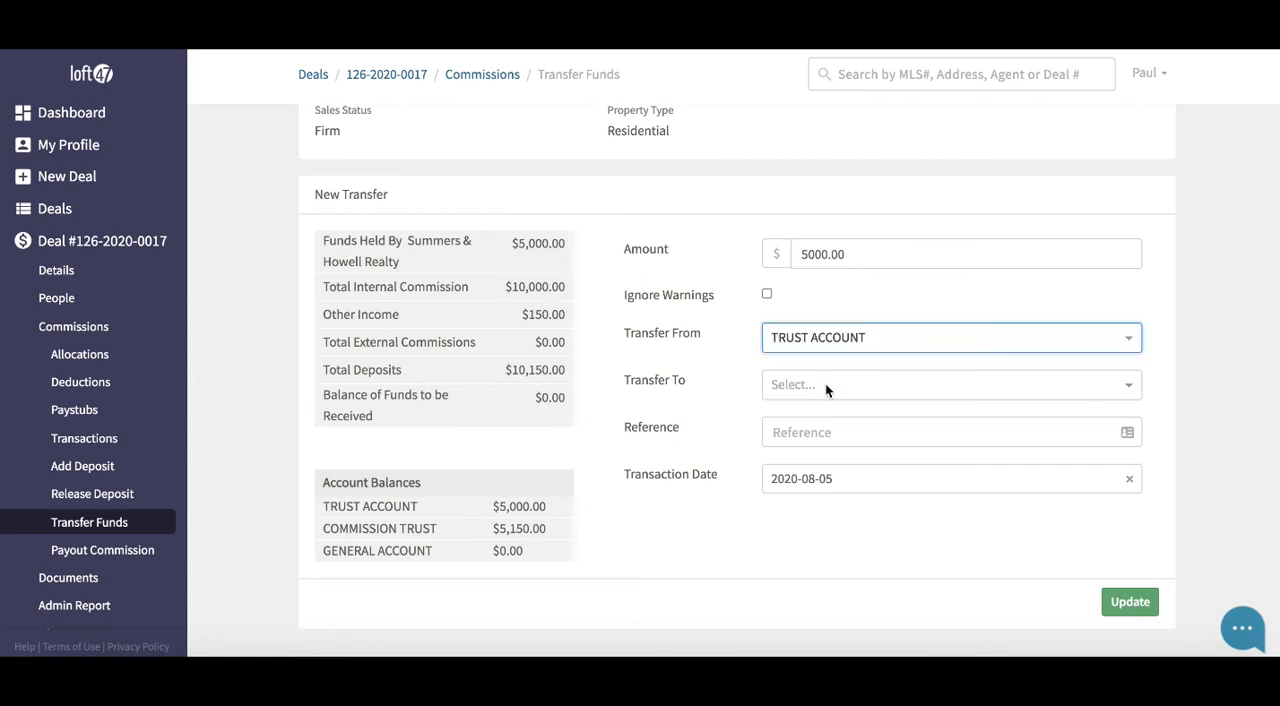
Choose COMMISSION TRUST as the transfer's destination, leave the reference empty and save the transfer
{"action": "left_click", "coordinate": [825, 385]}
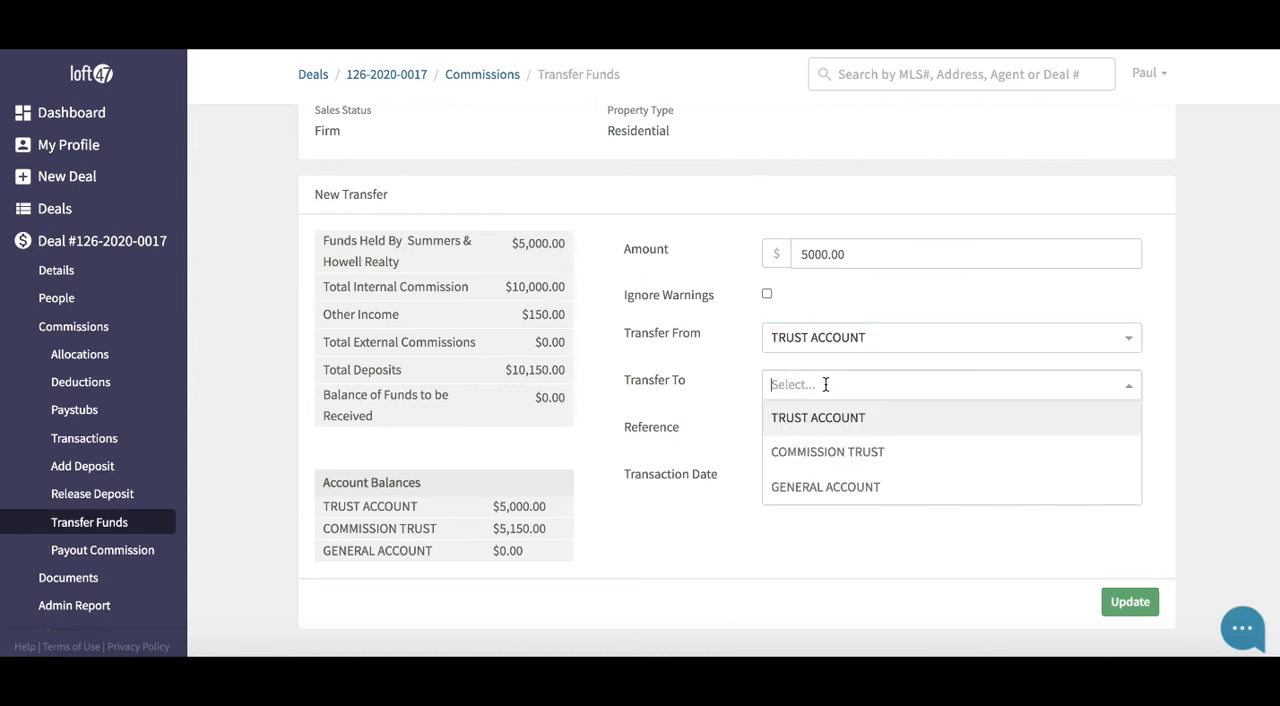
{"action": "left_click", "coordinate": [857, 452]}
{"action": "left_click", "coordinate": [856, 436]}
{"action": "left_click", "coordinate": [728, 441]}
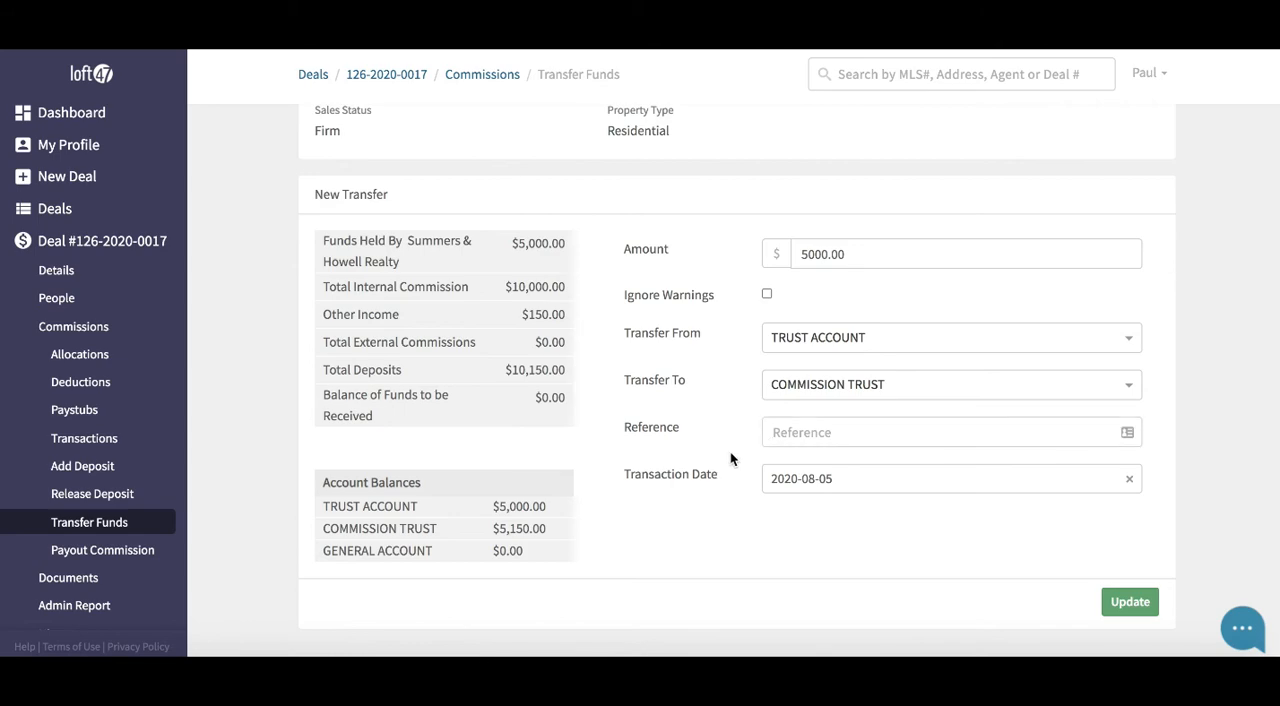
{"action": "scroll", "coordinate": [735, 452], "scroll_direction": "down", "scroll_amount": 1}
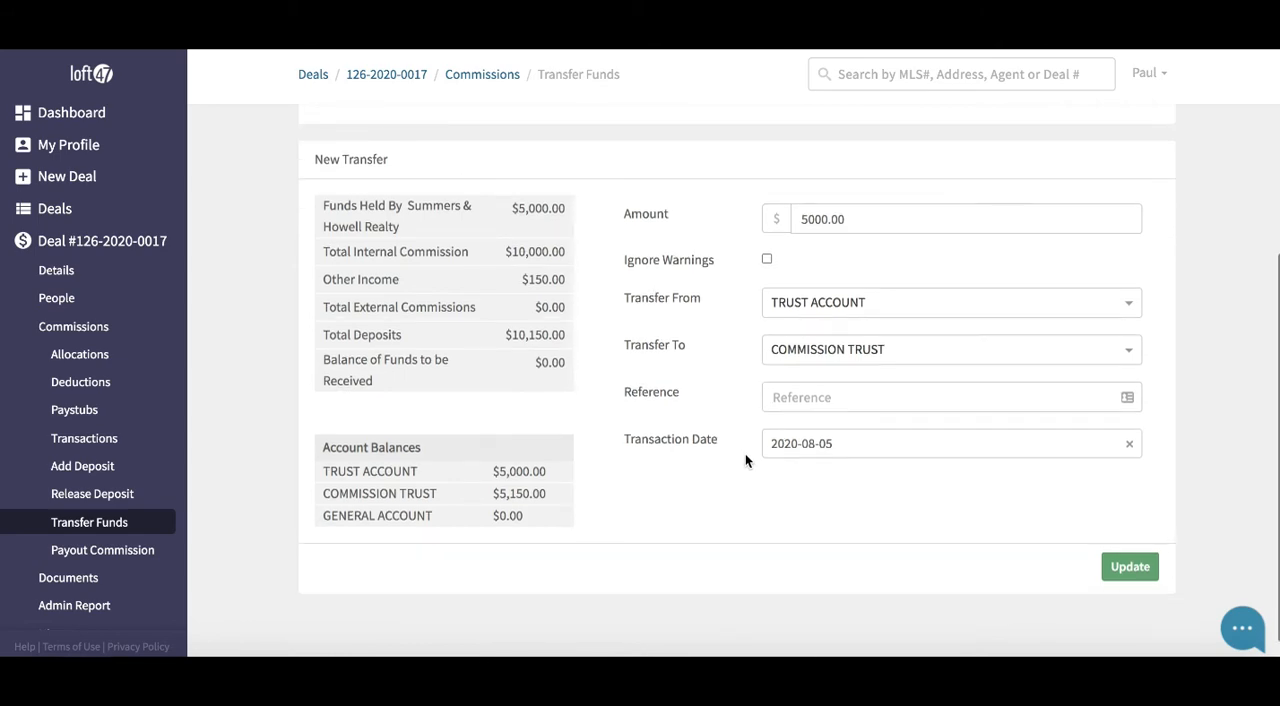
{"action": "left_click", "coordinate": [1120, 562]}
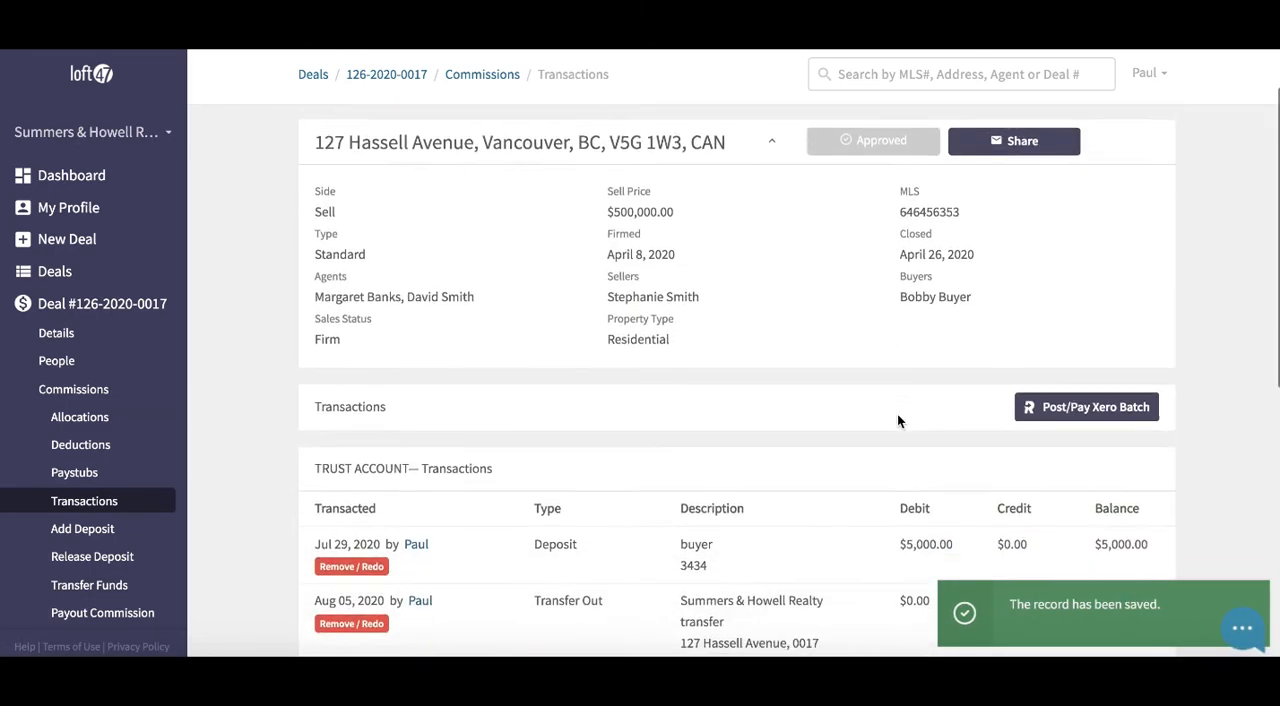
Check the transfer entries and resulting balances in the trust account and commission trust transactions
{"action": "scroll", "coordinate": [897, 421], "scroll_direction": "down", "scroll_amount": 3}
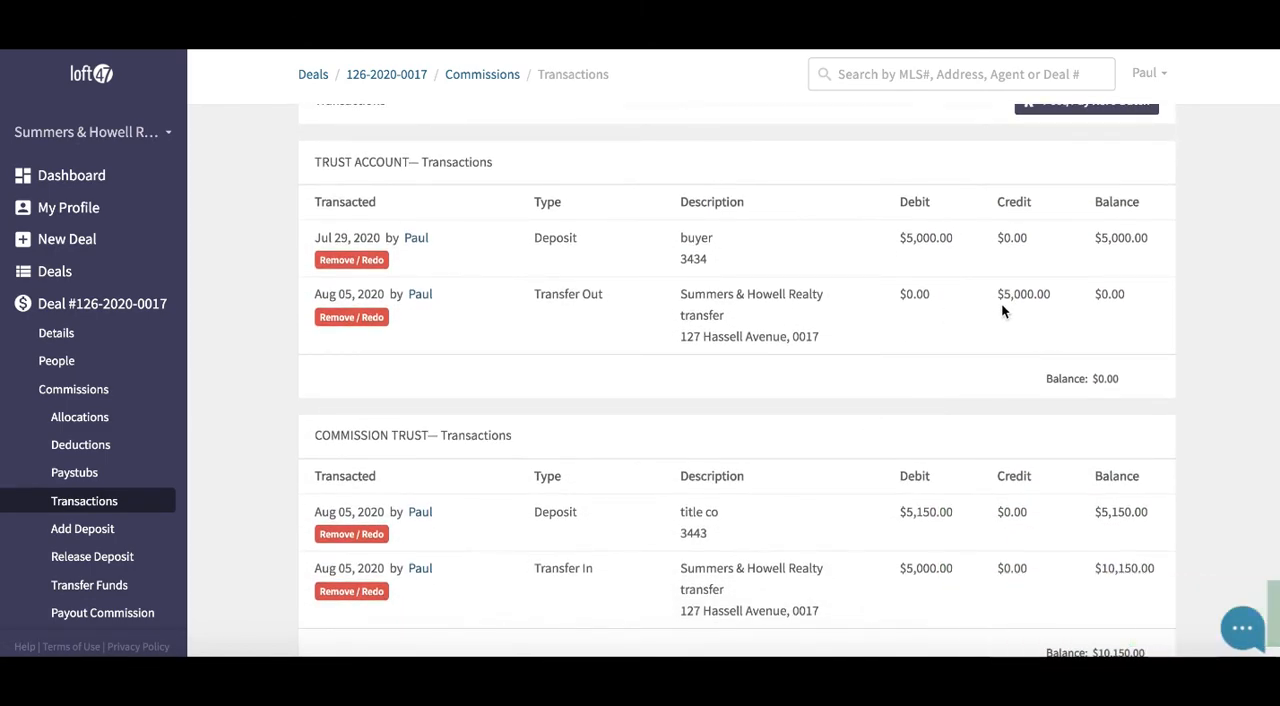
{"action": "left_click_drag", "start_coordinate": [996, 294], "coordinate": [1037, 294]}
{"action": "scroll", "coordinate": [1051, 292], "scroll_direction": "down", "scroll_amount": 1}
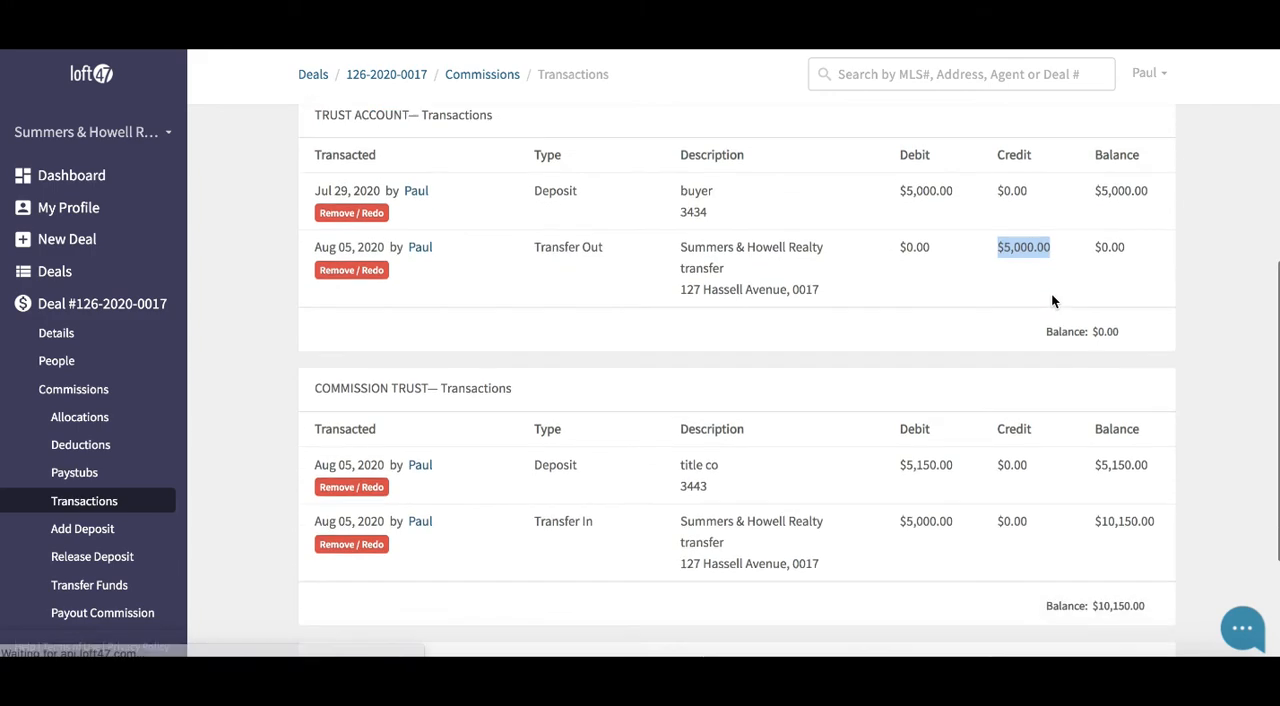
{"action": "scroll", "coordinate": [940, 216], "scroll_direction": "up", "scroll_amount": 1}
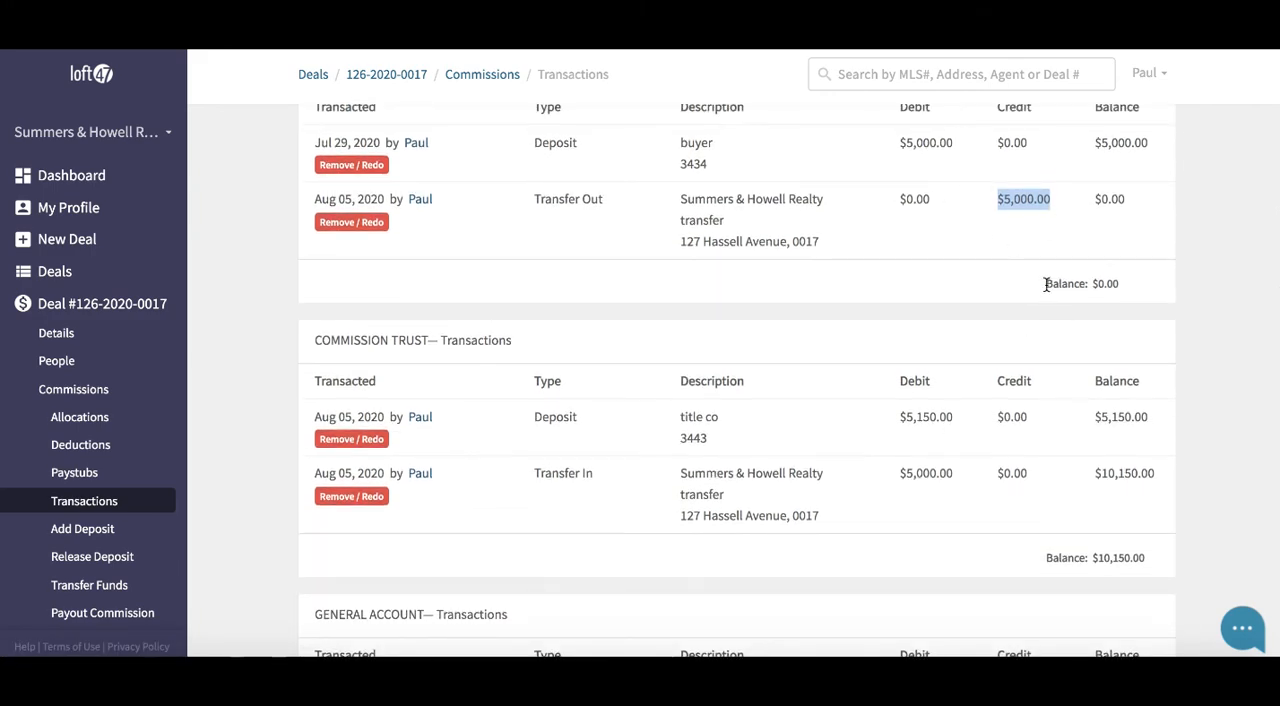
{"action": "left_click_drag", "start_coordinate": [1045, 283], "coordinate": [1098, 283]}
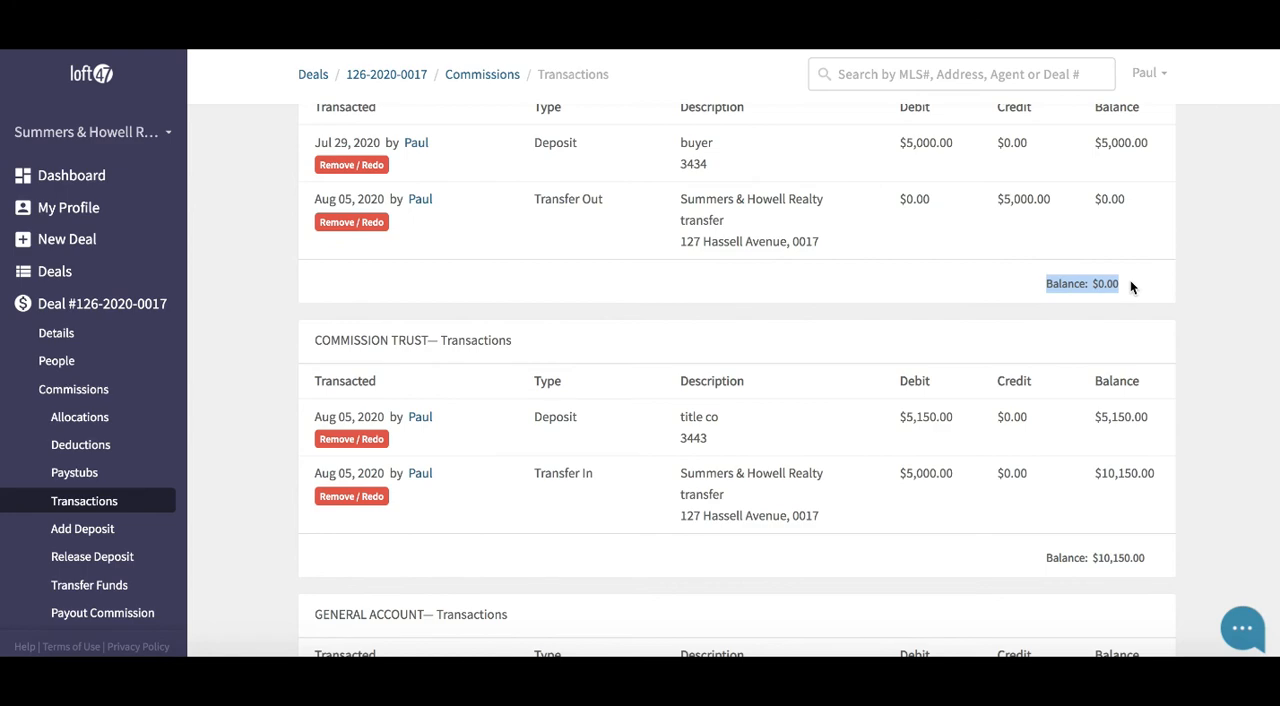
{"action": "scroll", "coordinate": [1130, 283], "scroll_direction": "down", "scroll_amount": 1}
{"action": "left_click_drag", "start_coordinate": [897, 385], "coordinate": [965, 387]}
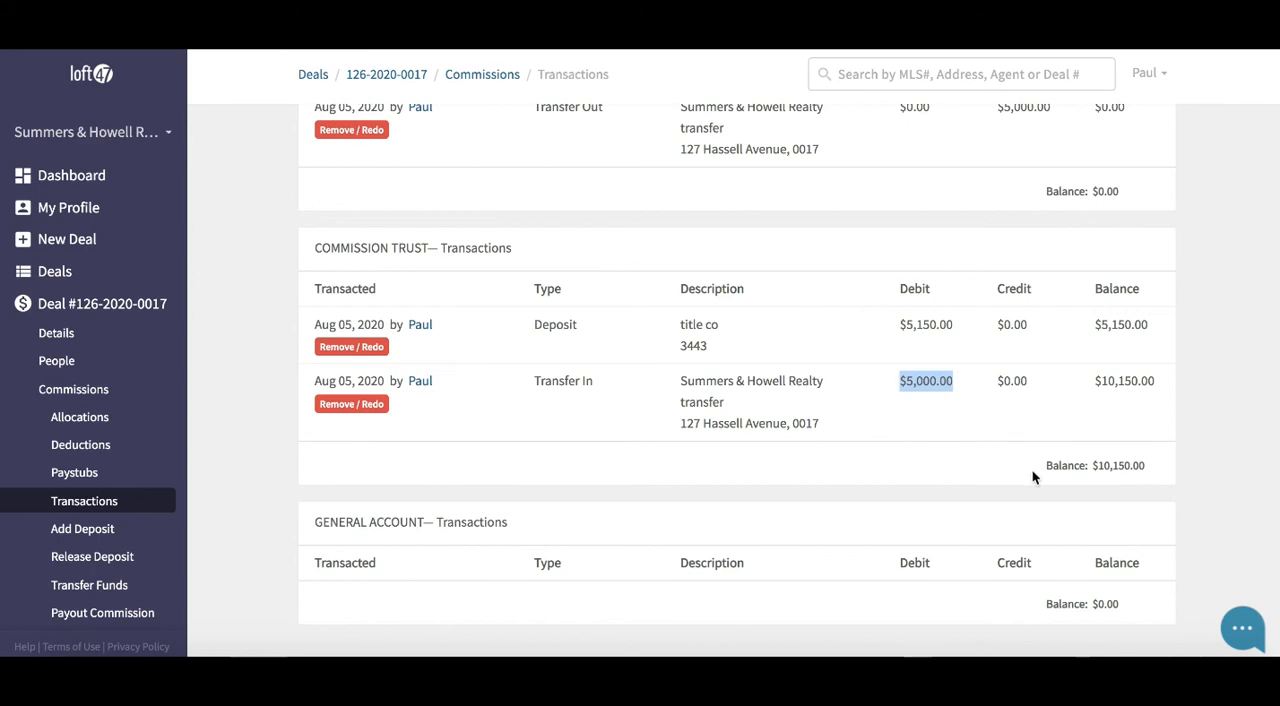
{"action": "left_click_drag", "start_coordinate": [1040, 465], "coordinate": [1160, 464]}
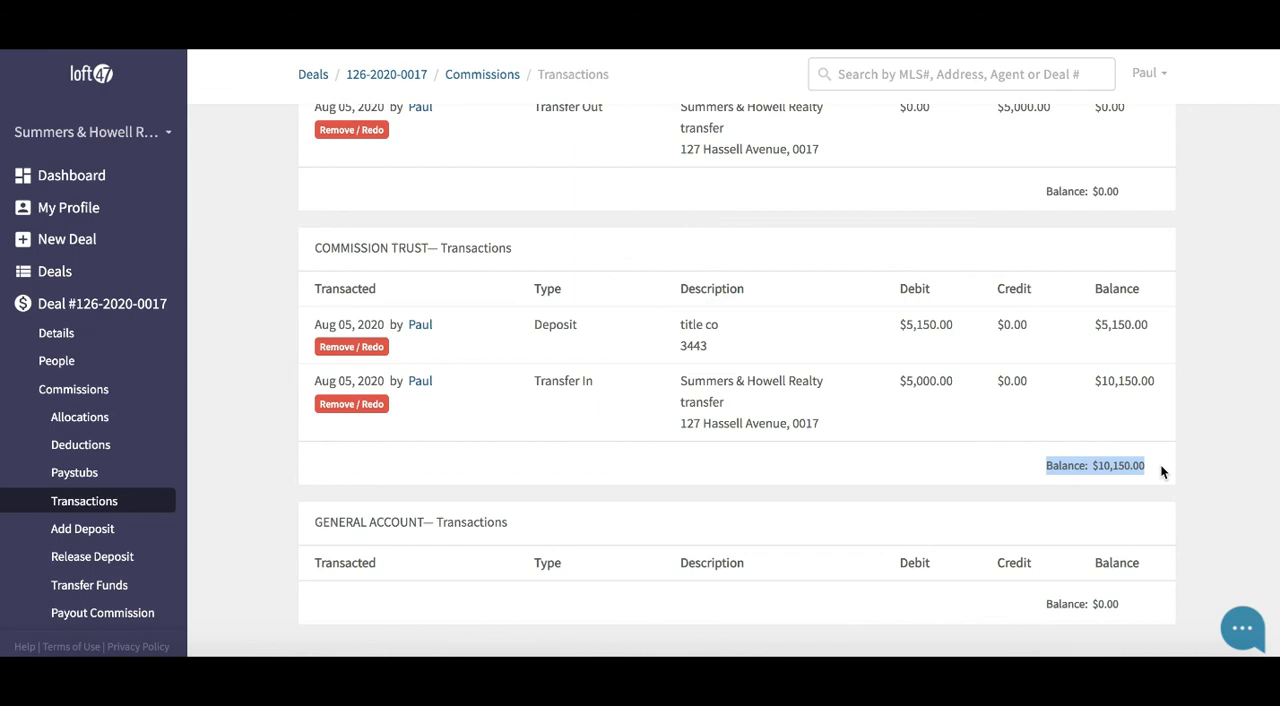
Compare the closing balances of the trust account and the commission trust account once more
{"action": "scroll", "coordinate": [1160, 463], "scroll_direction": "up", "scroll_amount": 1}
{"action": "scroll", "coordinate": [1160, 463], "scroll_direction": "up", "scroll_amount": 1}
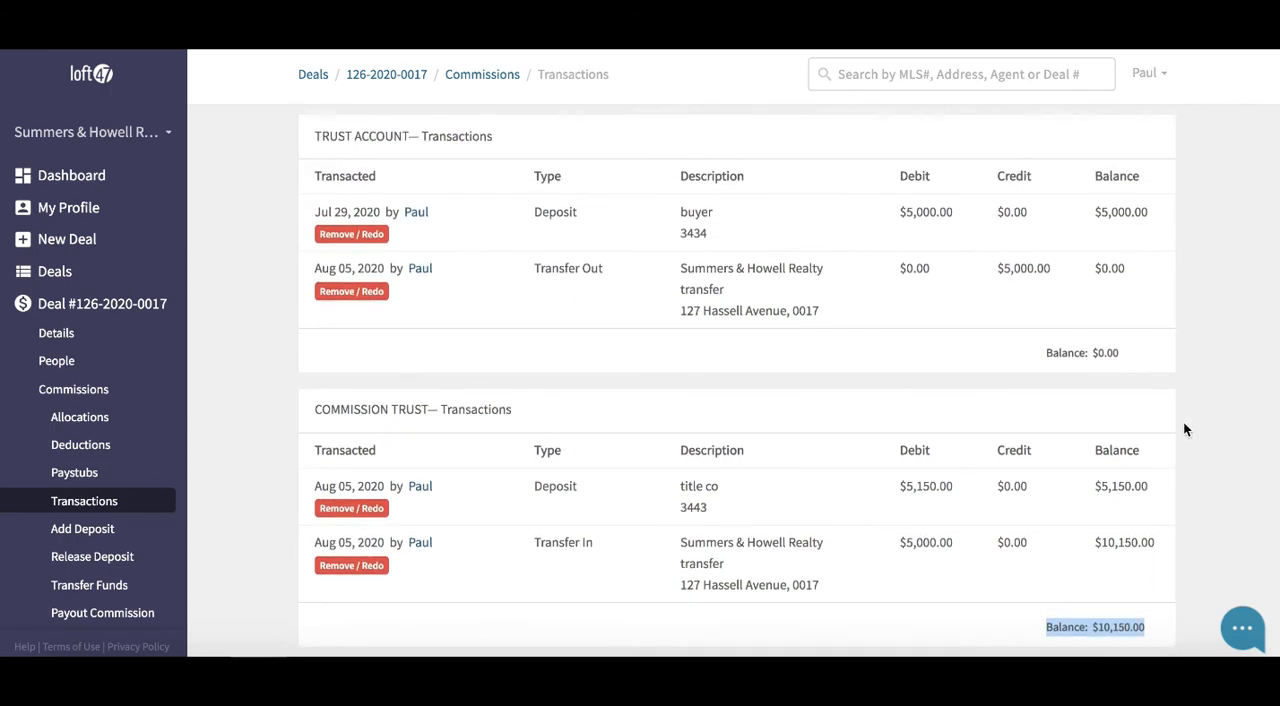
{"action": "left_click_drag", "start_coordinate": [1133, 364], "coordinate": [1036, 350]}
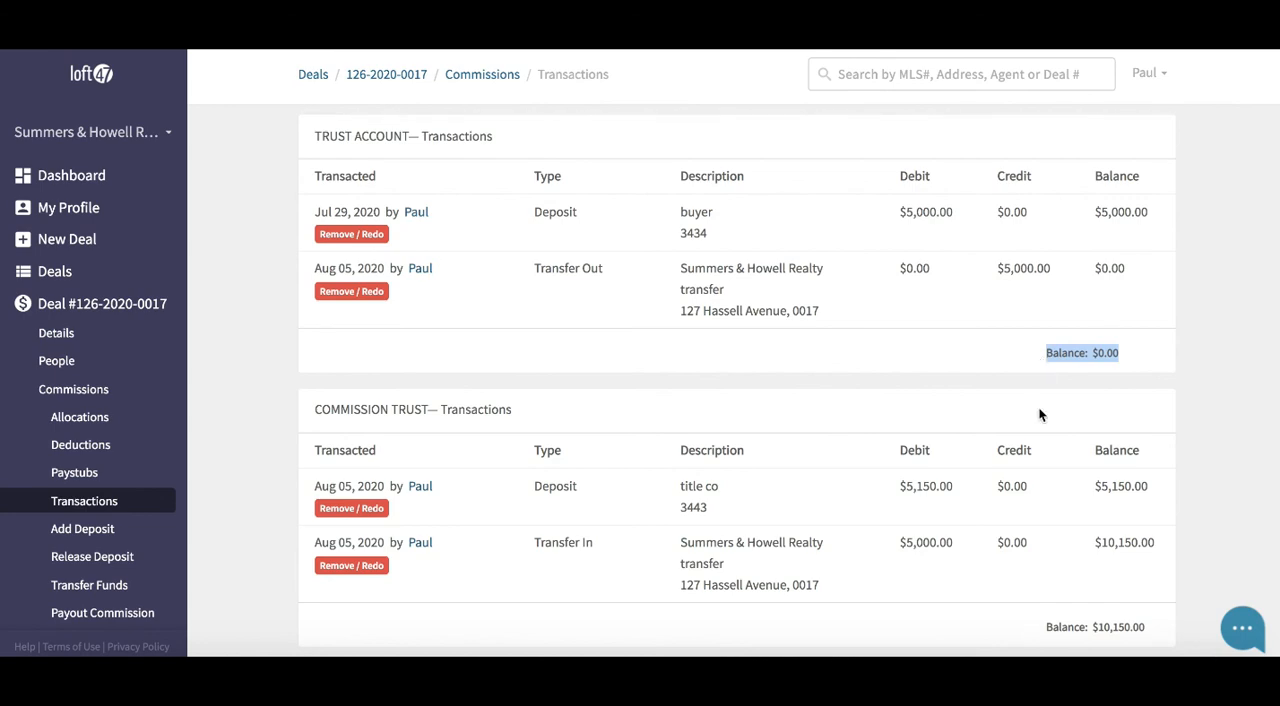
{"action": "scroll", "coordinate": [1038, 406], "scroll_direction": "down", "scroll_amount": 2}
{"action": "left_click_drag", "start_coordinate": [1160, 432], "coordinate": [1045, 430]}
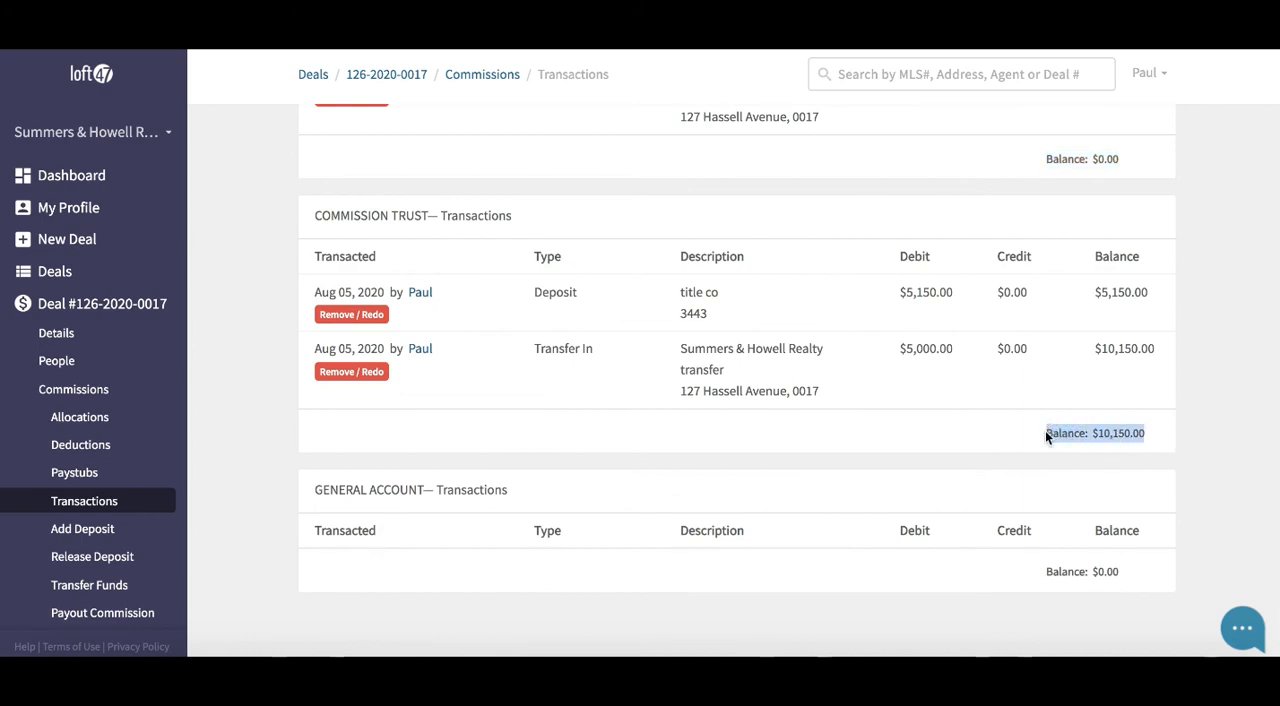
{"action": "left_click", "coordinate": [955, 458]}
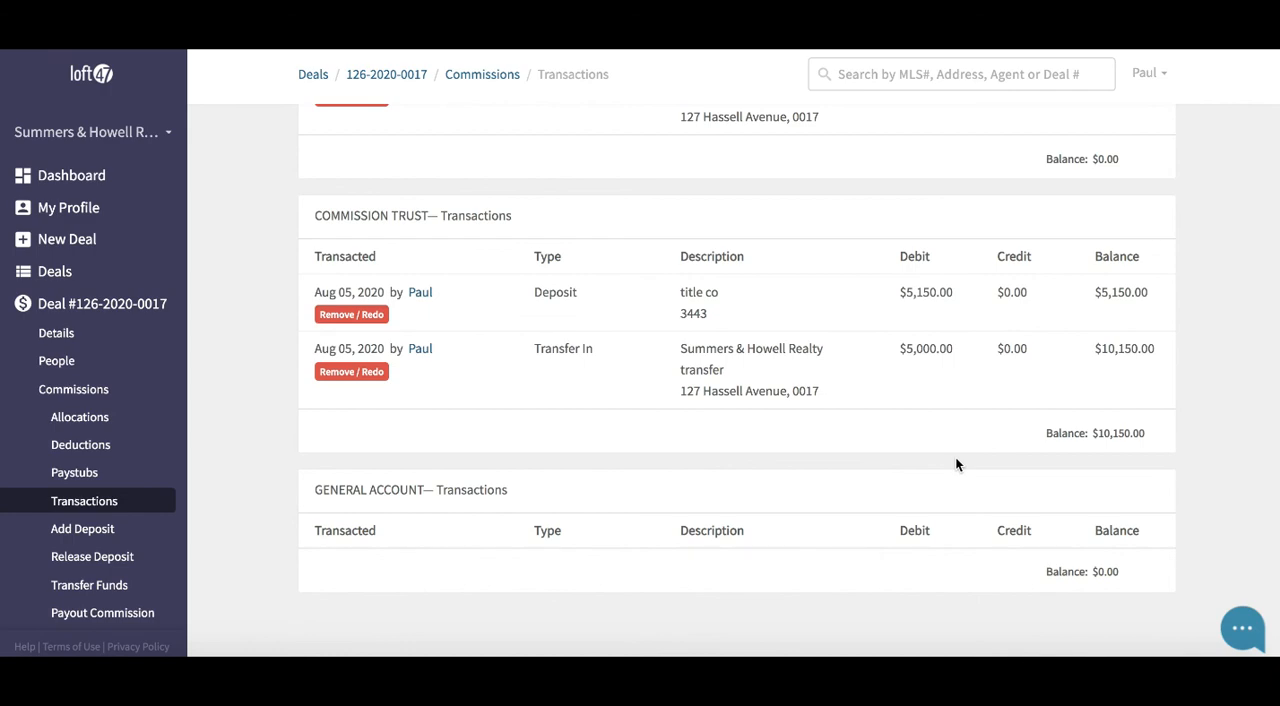
Go to the deal's commission payout page
{"action": "scroll", "coordinate": [120, 567], "scroll_direction": "down", "scroll_amount": 1}
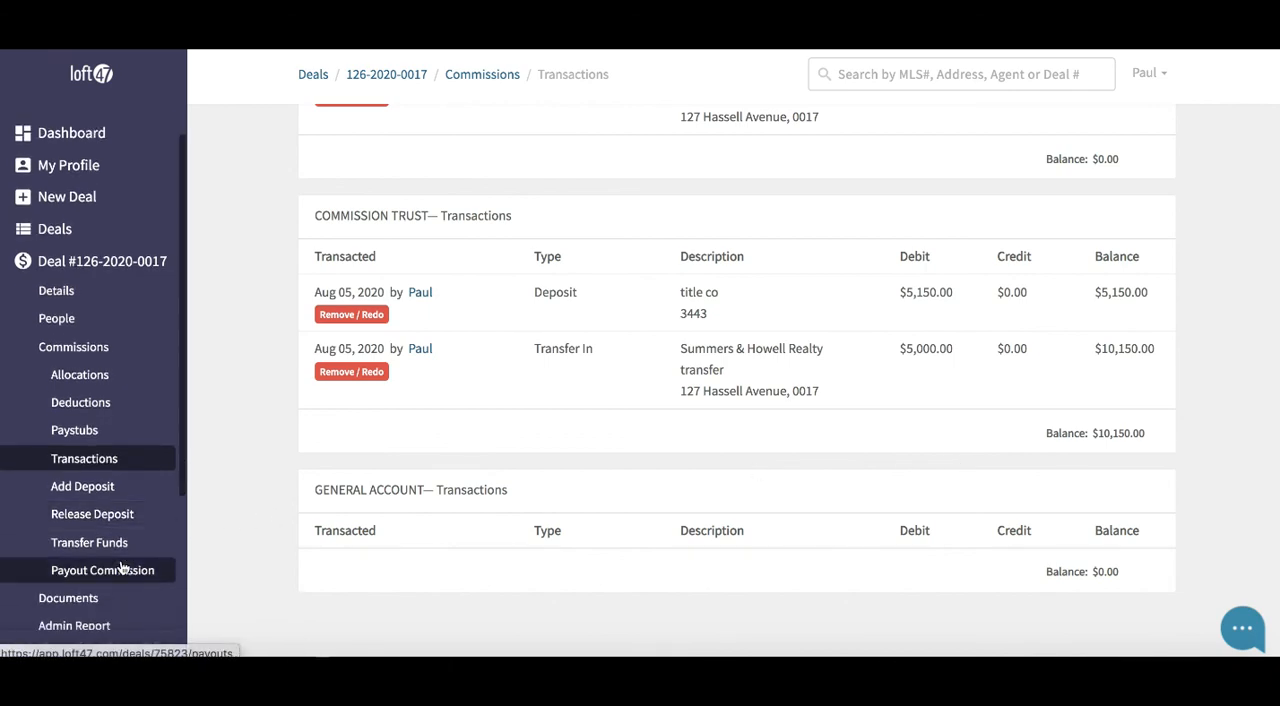
{"action": "scroll", "coordinate": [120, 570], "scroll_direction": "down", "scroll_amount": 1}
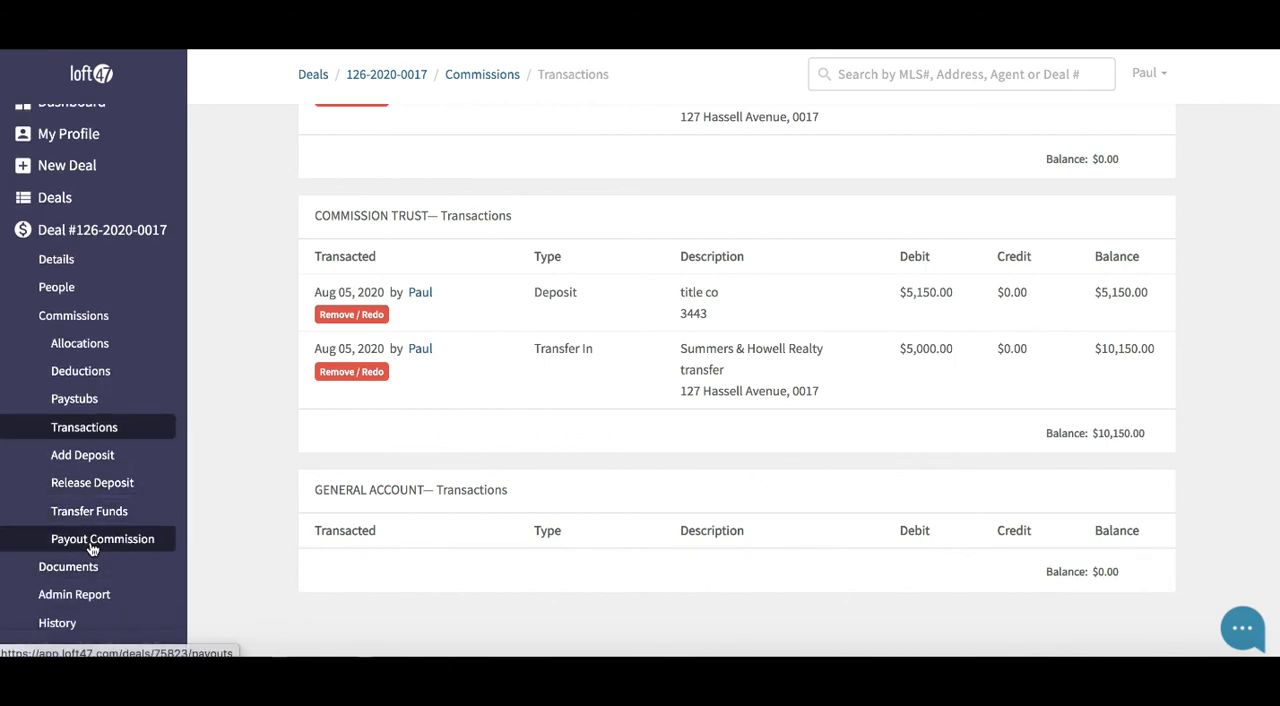